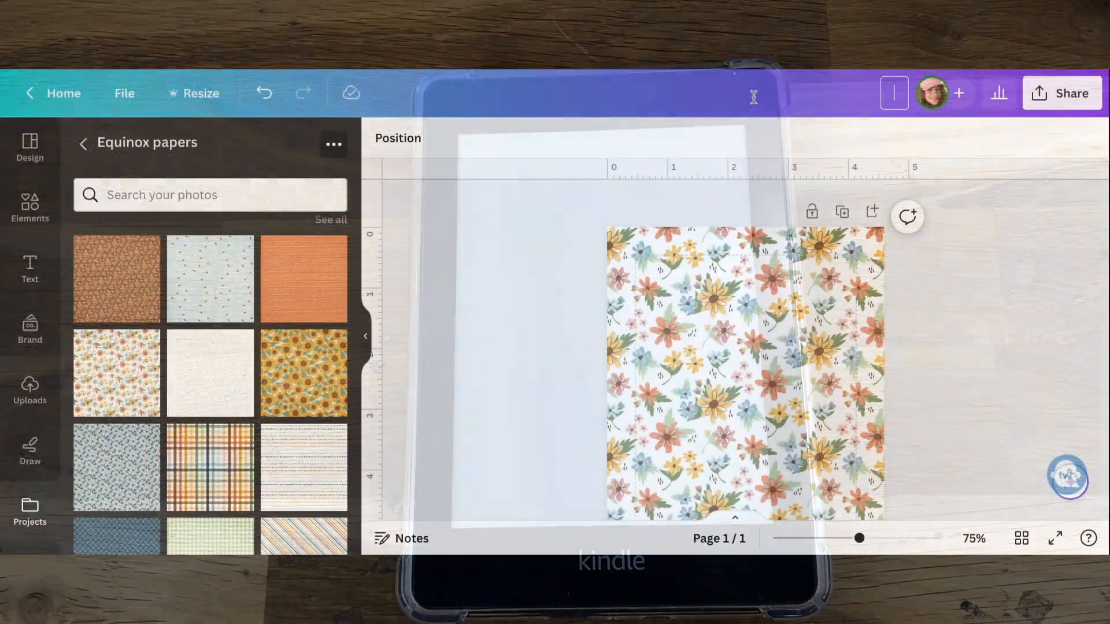
# Leave the Equinox papers folder and open Equinox Journal Cards inside the Equinox (TRD PU) project folder.
pyautogui.scroll(-1, 454, 253)
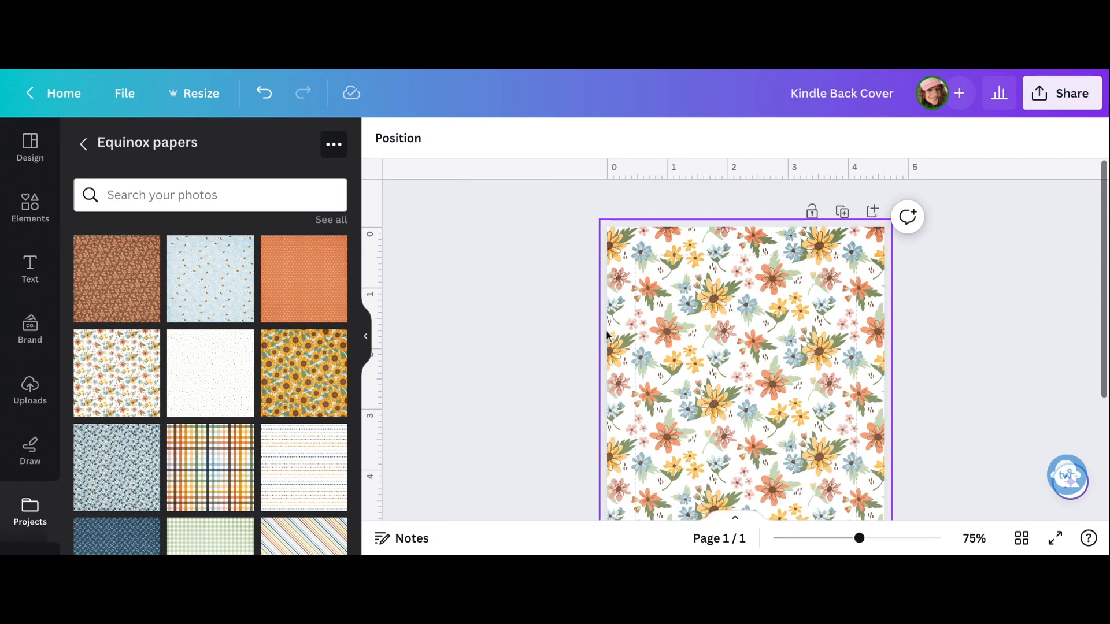
pyautogui.click(86, 144)
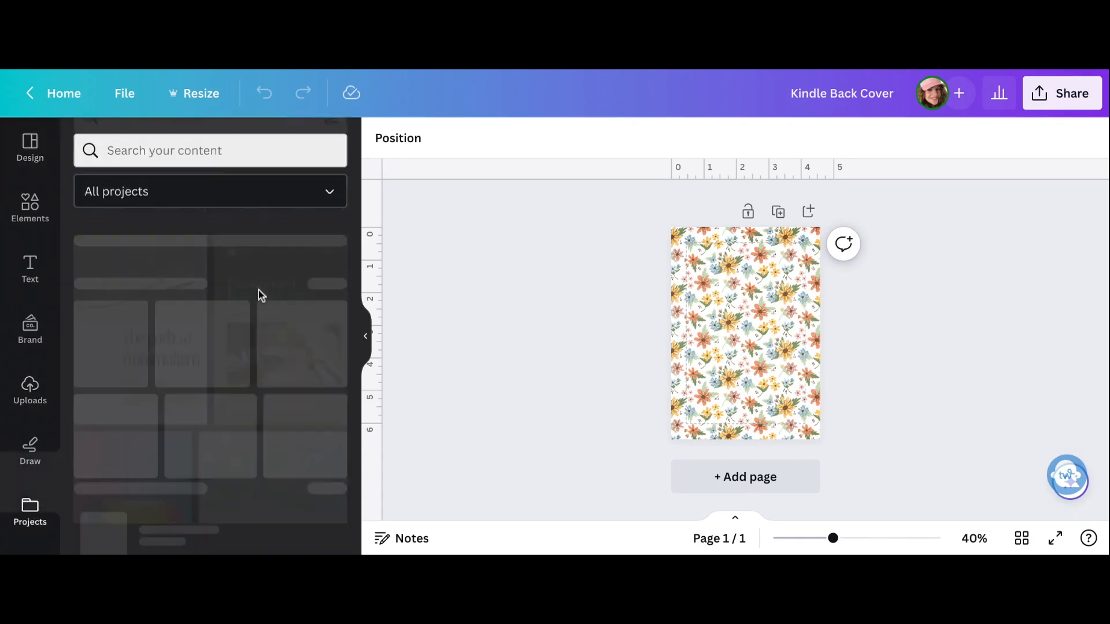
pyautogui.click(193, 234)
pyautogui.click(144, 481)
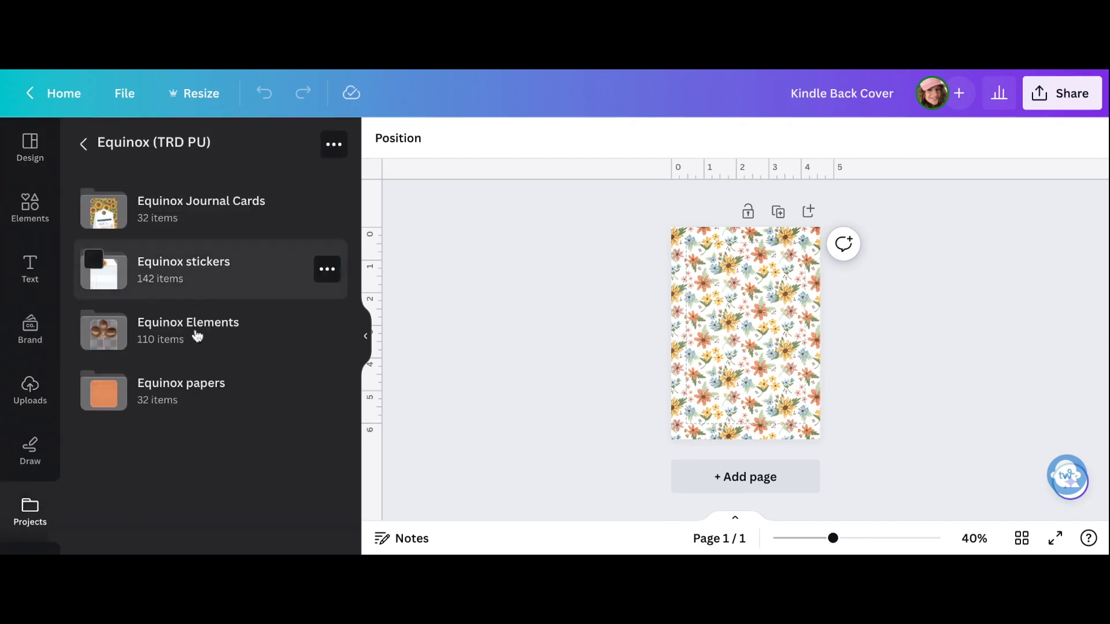
pyautogui.click(185, 202)
pyautogui.scroll(-5, 211, 381)
pyautogui.scroll(-3, 267, 347)
pyautogui.scroll(1, 266, 347)
pyautogui.click(322, 386)
pyautogui.hotkey('ctrl', '+')
pyautogui.hotkey('ctrl', '+')
pyautogui.moveTo(822, 475); pyautogui.dragTo(837, 504)
pyautogui.scroll(-2, 815, 410)
pyautogui.press('Delete')
# Add the blue "Shine on, sunflower" journal card to the floral page.
pyautogui.scroll(8, 272, 376)
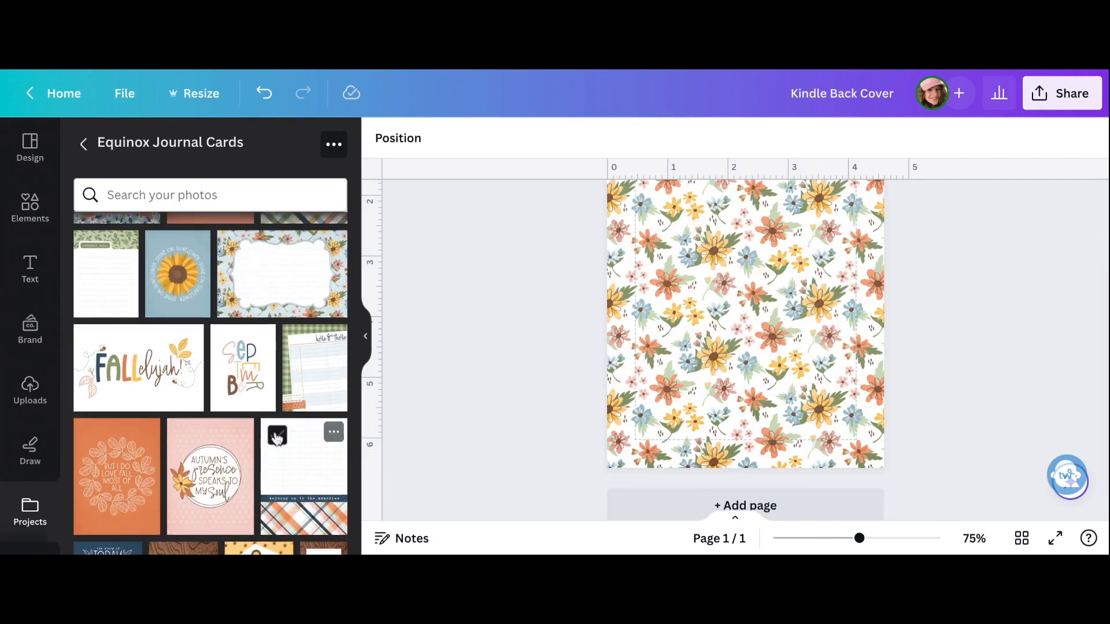
pyautogui.click(178, 447)
pyautogui.scroll(2, 983, 341)
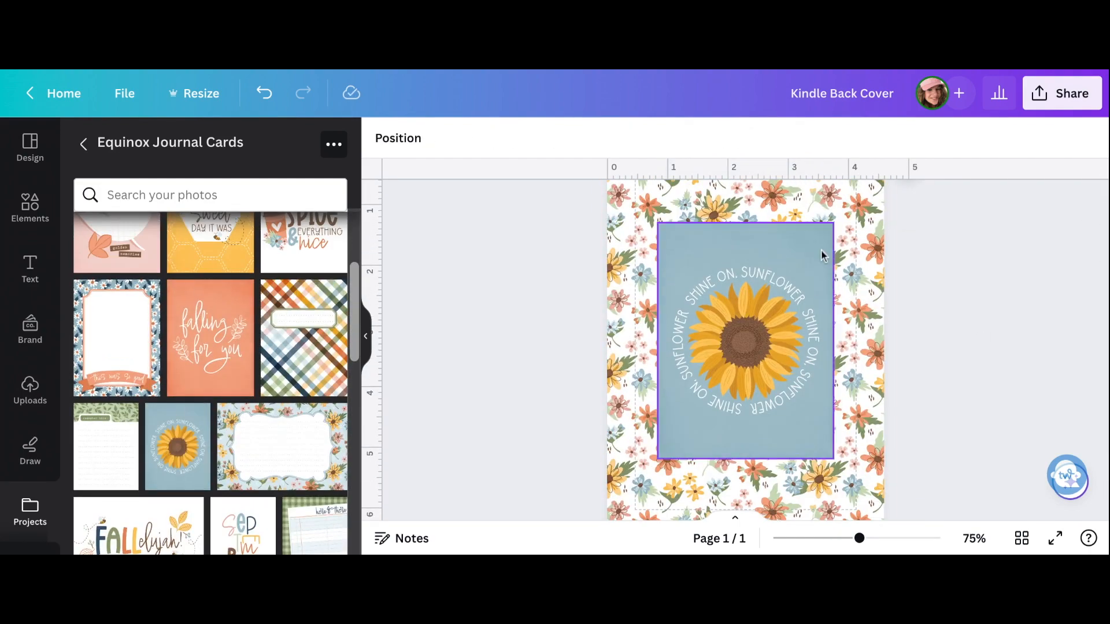
# Apply a Drop shadow to the sunflower journal card and soften the shadow.
pyautogui.click(776, 263)
pyautogui.scroll(-1, 828, 373)
pyautogui.click(557, 205)
pyautogui.click(681, 260)
pyautogui.click(410, 144)
pyautogui.scroll(-5, 153, 384)
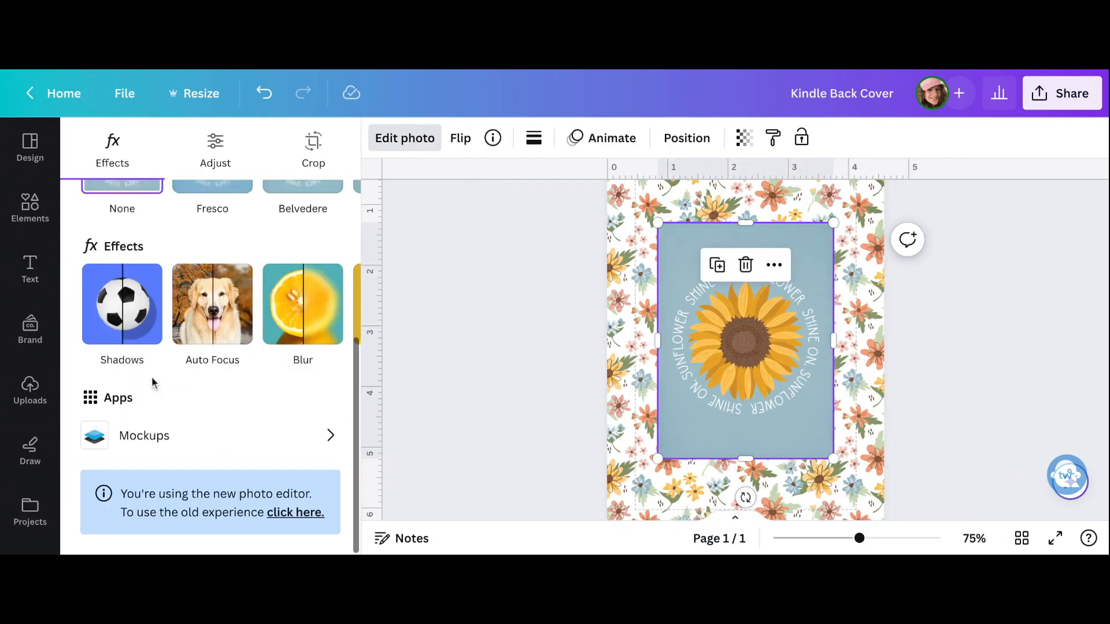
pyautogui.click(133, 335)
pyautogui.click(228, 331)
pyautogui.scroll(-3, 265, 458)
pyautogui.moveTo(211, 506); pyautogui.dragTo(166, 510)
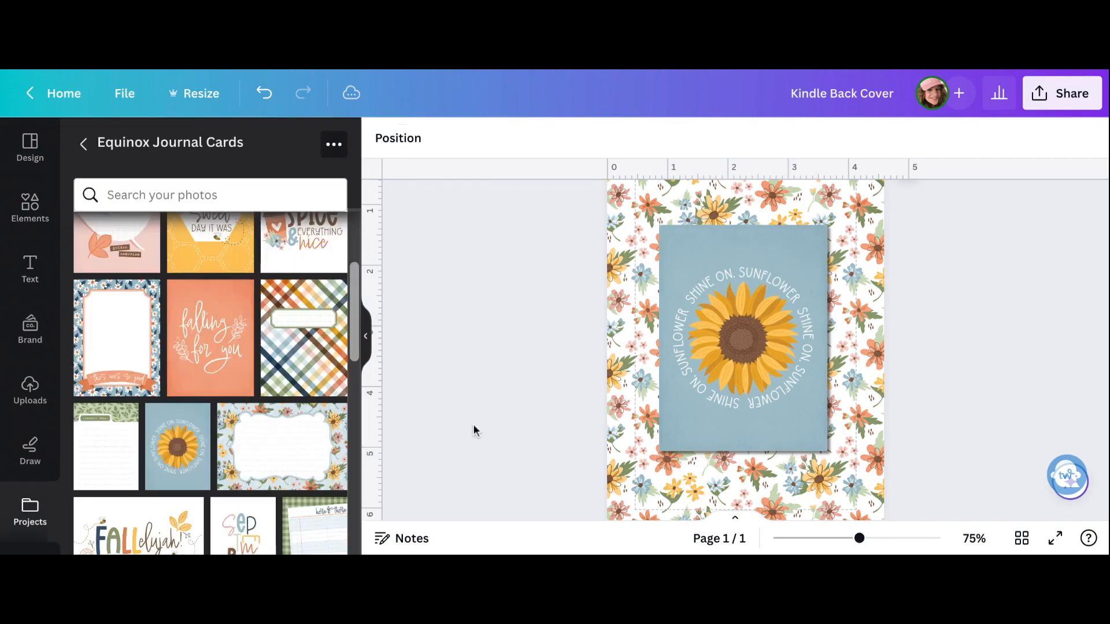
pyautogui.scroll(-1, 608, 439)
pyautogui.scroll(3, 608, 439)
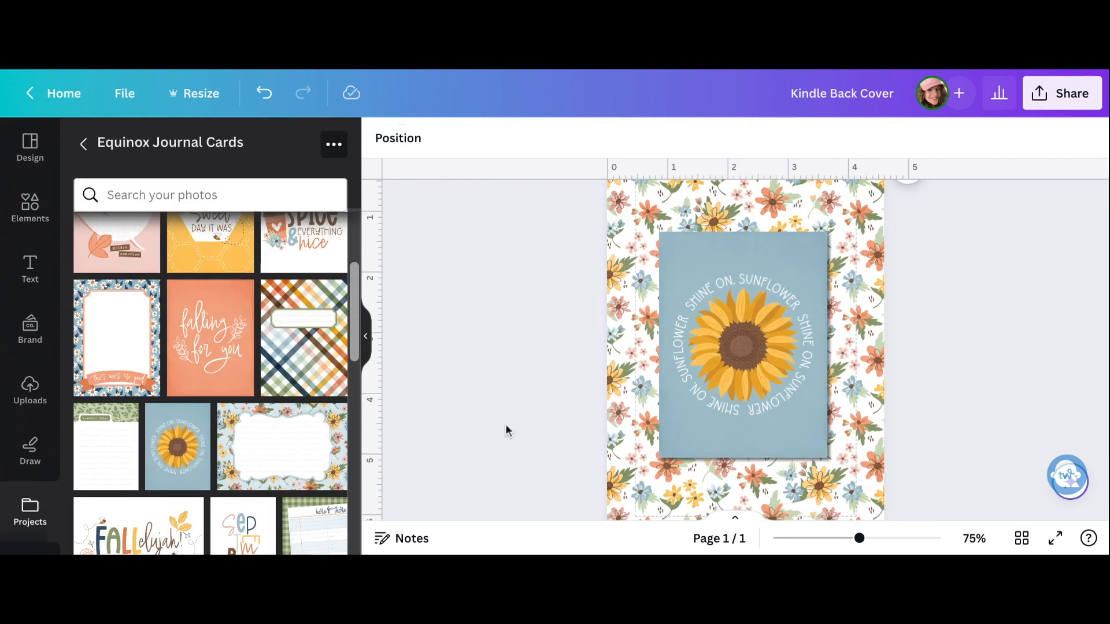
# Open the Equinox Elements folder and add the yellow paint ring around the card's upper left area.
pyautogui.click(83, 143)
pyautogui.click(174, 332)
pyautogui.scroll(-1, 453, 457)
pyautogui.scroll(-10, 285, 434)
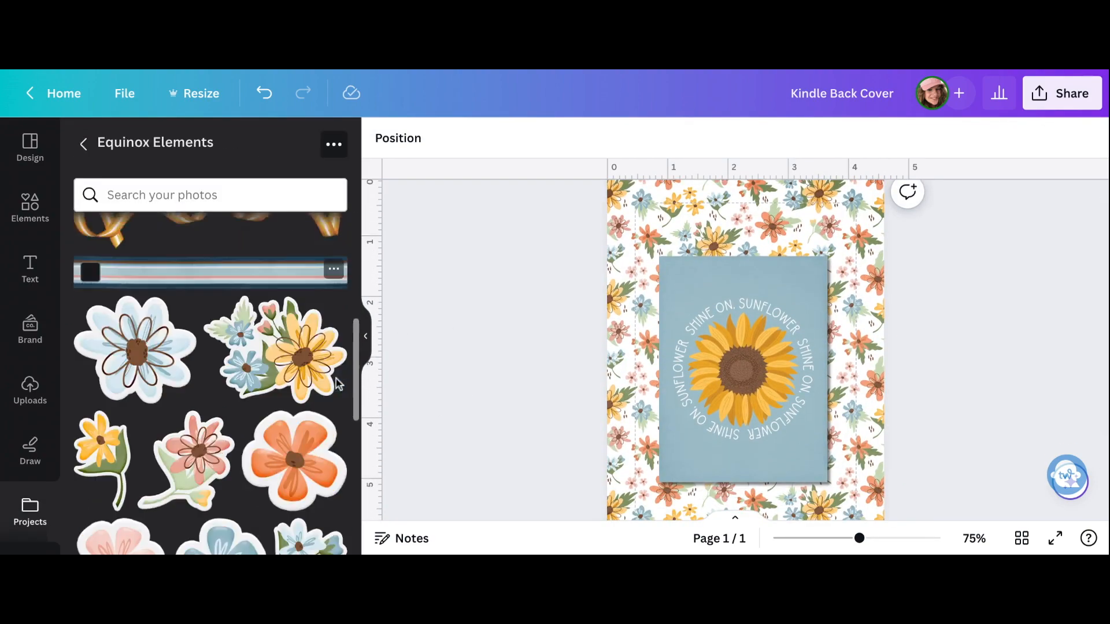
pyautogui.moveTo(282, 367); pyautogui.dragTo(716, 313)
# Move the yellow paint ring behind the sunflower card in the layer order.
pyautogui.rightClick(723, 318)
pyautogui.moveTo(810, 286)
pyautogui.click(601, 426)
pyautogui.moveTo(292, 246); pyautogui.dragTo(293, 299)
# Return to Equinox Elements and add the plaid circle over the card's lower right corner.
pyautogui.click(31, 511)
pyautogui.moveTo(188, 360); pyautogui.dragTo(803, 411)
pyautogui.scroll(-15, 289, 399)
pyautogui.scroll(-5, 316, 403)
# Add three embellishments to the page: the yellow arrow-patterned heart, the gold leaf sprig and the leafy sunflower sticker.
pyautogui.click(316, 404)
pyautogui.scroll(-10, 198, 393)
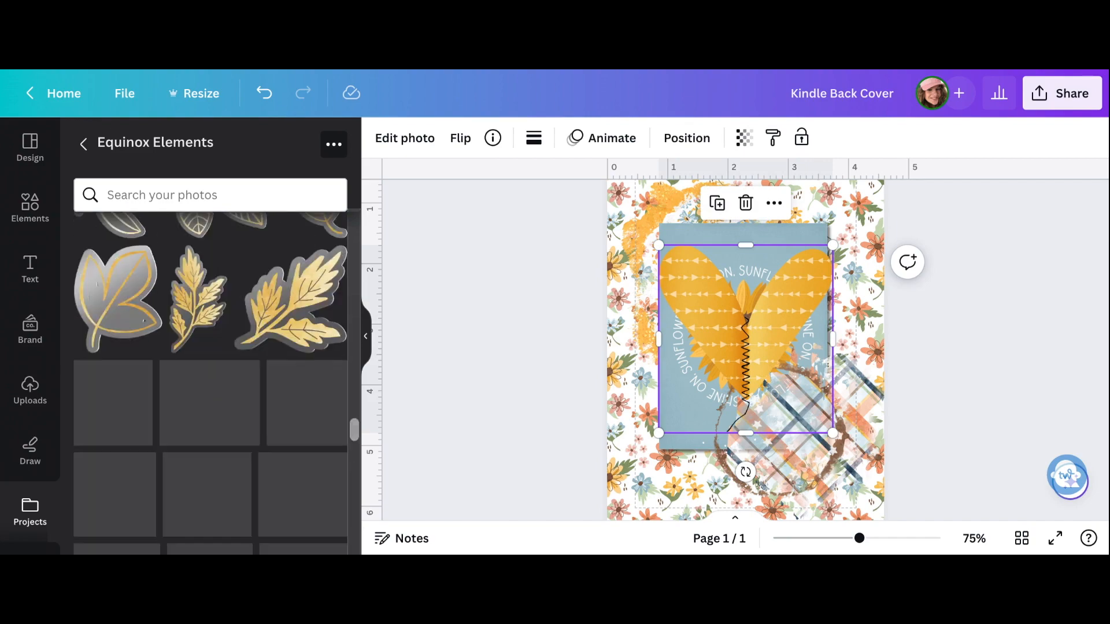
pyautogui.click(292, 306)
pyautogui.scroll(-10, 208, 412)
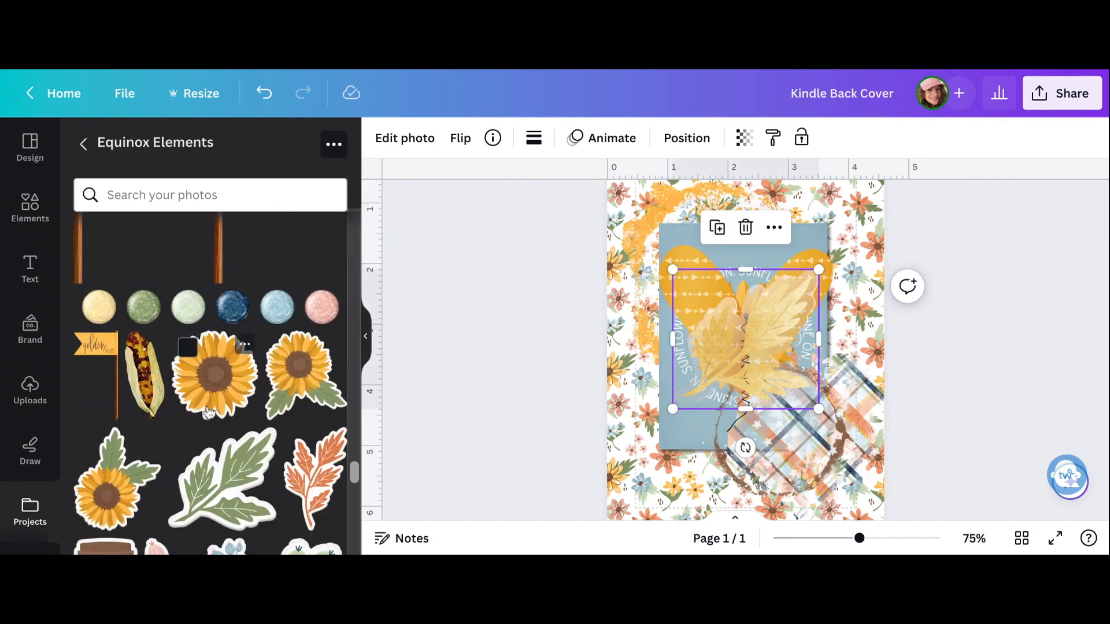
pyautogui.click(208, 412)
pyautogui.scroll(-15, 291, 300)
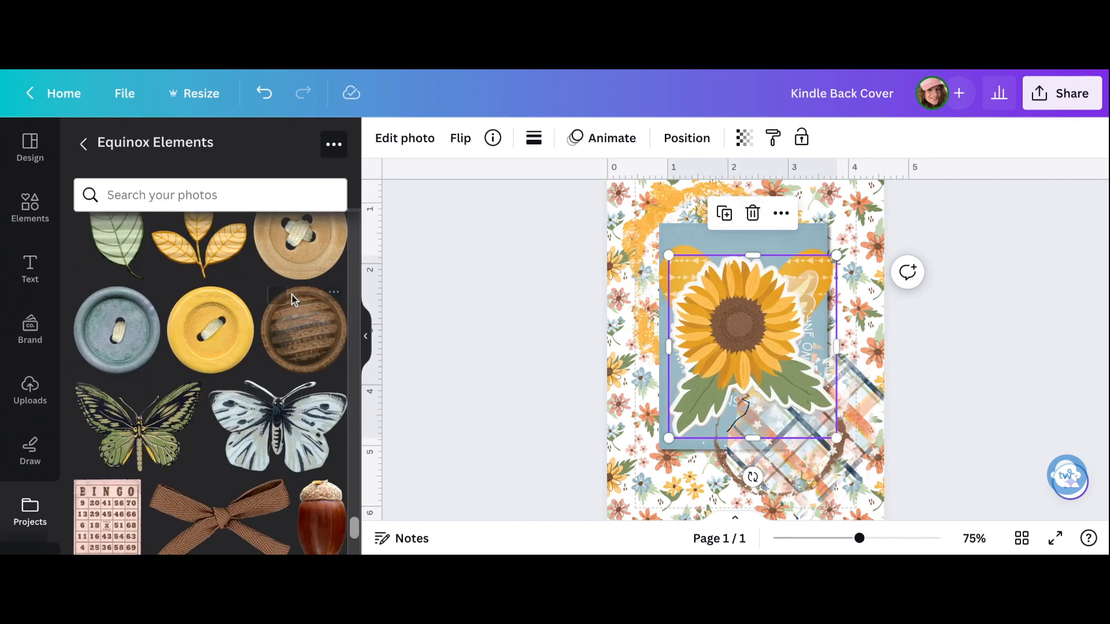
# Apply a Drop shadow to the leafy sunflower sticker.
pyautogui.click(429, 145)
pyautogui.scroll(-4, 149, 378)
pyautogui.click(147, 378)
pyautogui.click(177, 373)
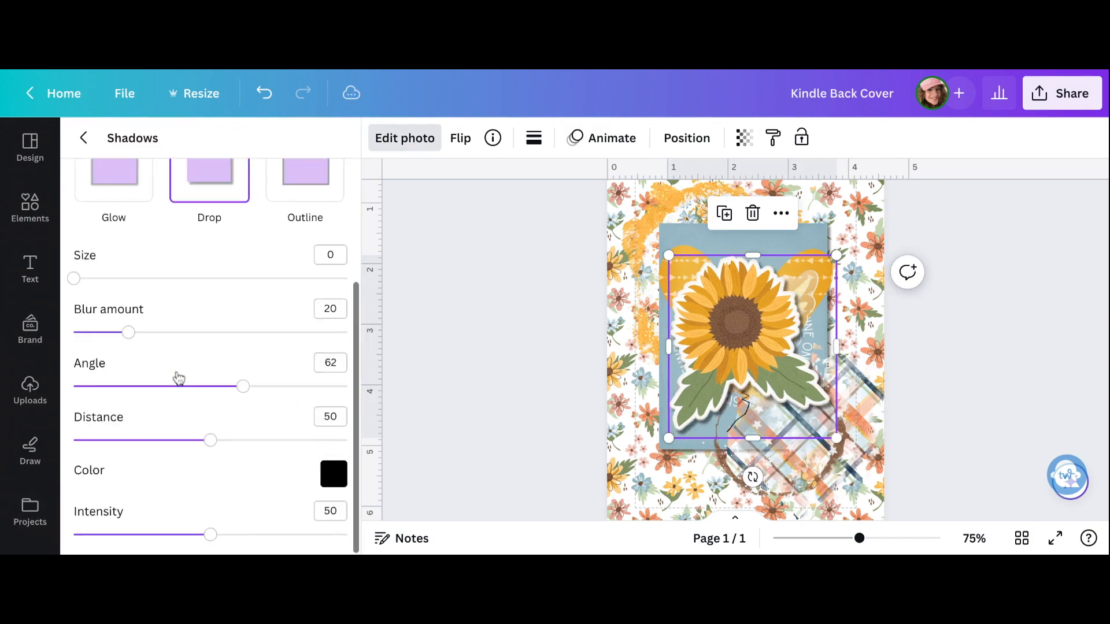
pyautogui.click(773, 138)
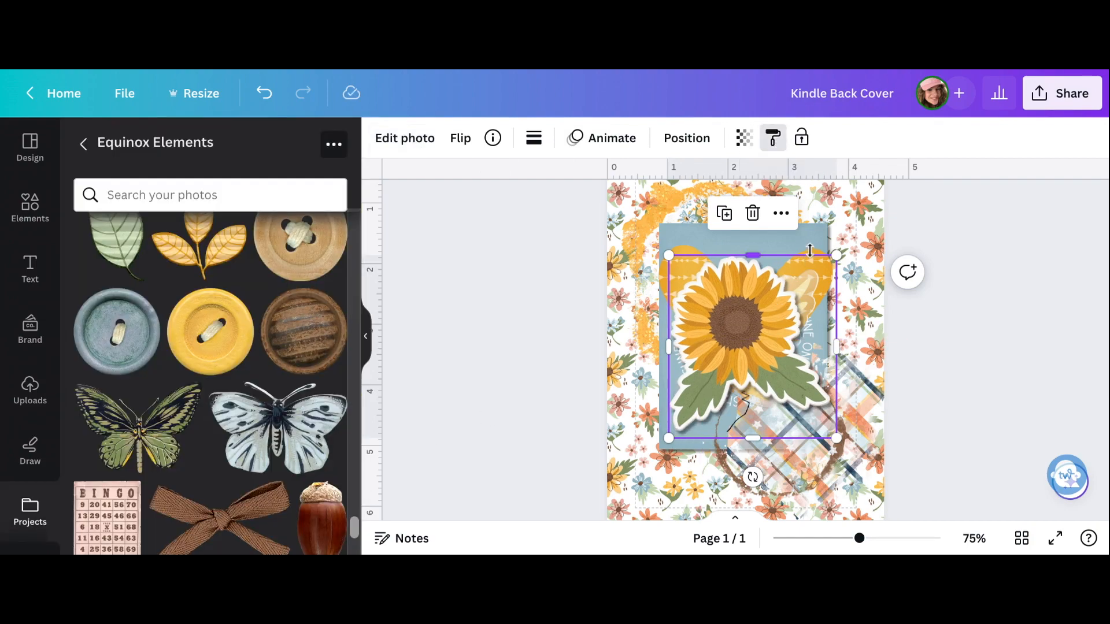
pyautogui.click(950, 436)
# Place the sunflower sticker over the card's lower left corner and copy its shadow style onto the gold leaf sprig.
pyautogui.moveTo(786, 312); pyautogui.dragTo(741, 411)
pyautogui.click(773, 139)
pyautogui.click(770, 312)
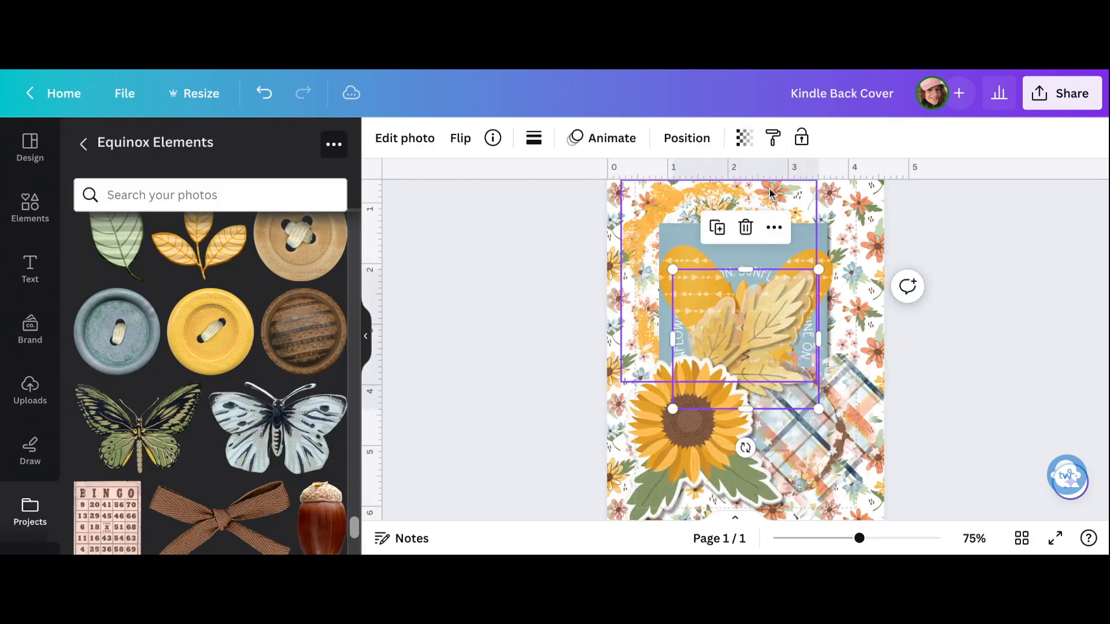
pyautogui.click(983, 203)
pyautogui.moveTo(666, 374); pyautogui.dragTo(679, 402)
# Move the plaid circle behind the sunflower card in the layer order.
pyautogui.click(746, 340)
pyautogui.moveTo(824, 297)
pyautogui.click(587, 426)
pyautogui.scroll(-2, 210, 347)
pyautogui.moveTo(210, 319); pyautogui.dragTo(210, 376)
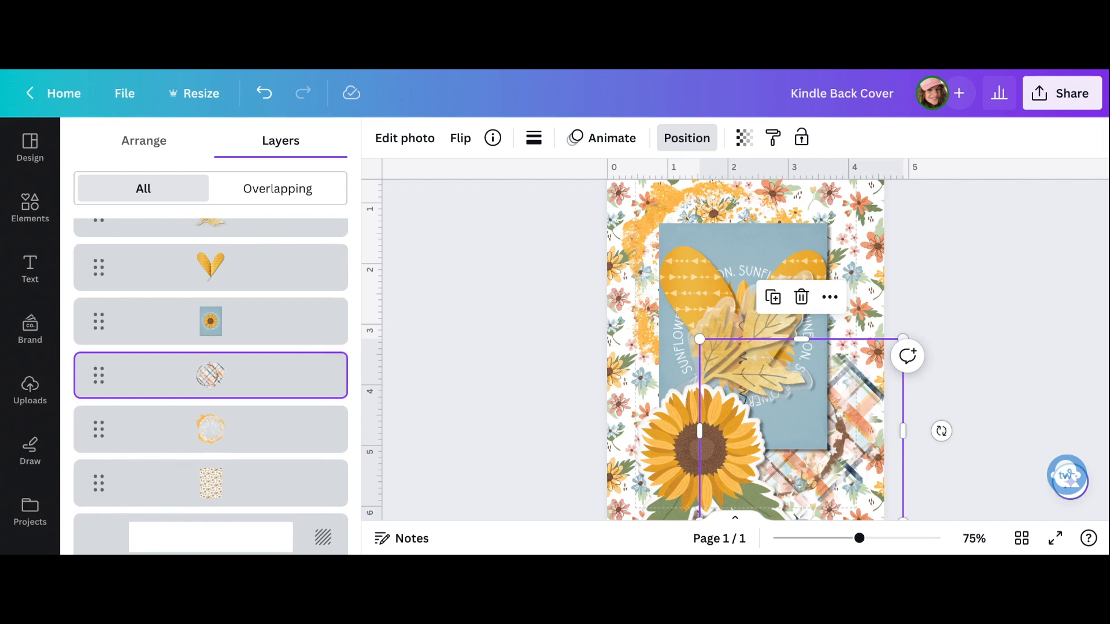
pyautogui.click(686, 138)
# Shrink the gold leaf sprig and place it at the card's upper right corner.
pyautogui.moveTo(766, 344); pyautogui.dragTo(794, 256)
pyautogui.moveTo(711, 321); pyautogui.dragTo(768, 264)
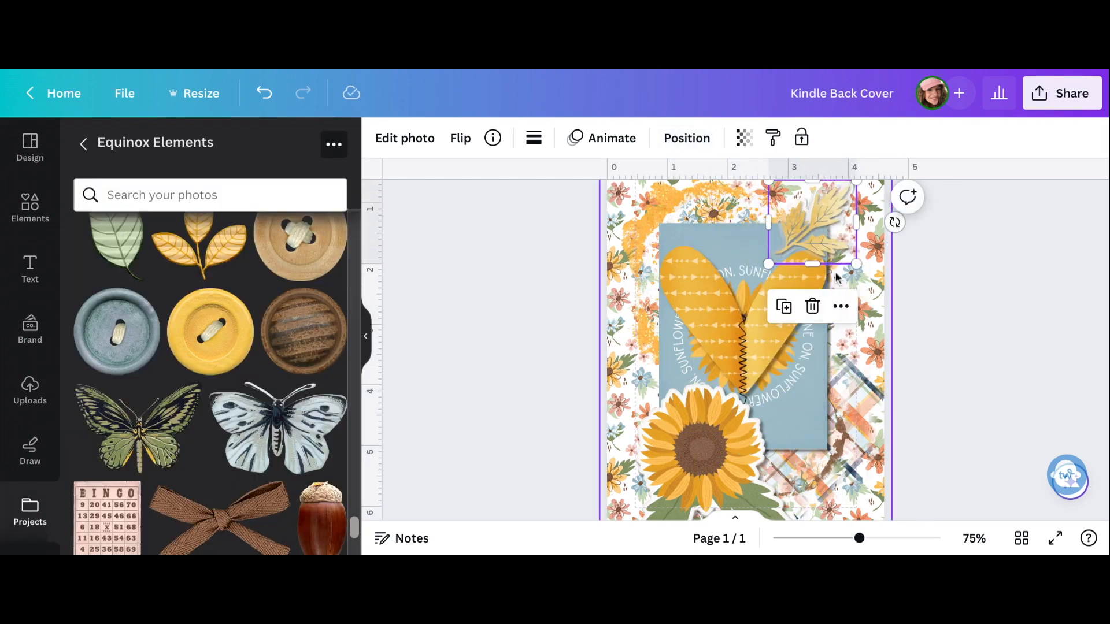
pyautogui.scroll(1, 833, 276)
pyautogui.moveTo(808, 347); pyautogui.dragTo(819, 350)
pyautogui.click(994, 324)
# Shrink the yellow heart and move it to the card's upper right corner beside the gold leaf sprig.
pyautogui.moveTo(813, 271); pyautogui.dragTo(751, 381)
pyautogui.click(793, 337)
pyautogui.moveTo(691, 409); pyautogui.dragTo(828, 285)
# Delete the leafy sunflower sticker from the card's lower left corner.
pyautogui.scroll(-1, 751, 346)
pyautogui.click(681, 392)
pyautogui.press('Delete')
# Add the gold-outlined translucent leaf, shrink it and place it at the card's right edge below the yellow heart.
pyautogui.scroll(5, 159, 448)
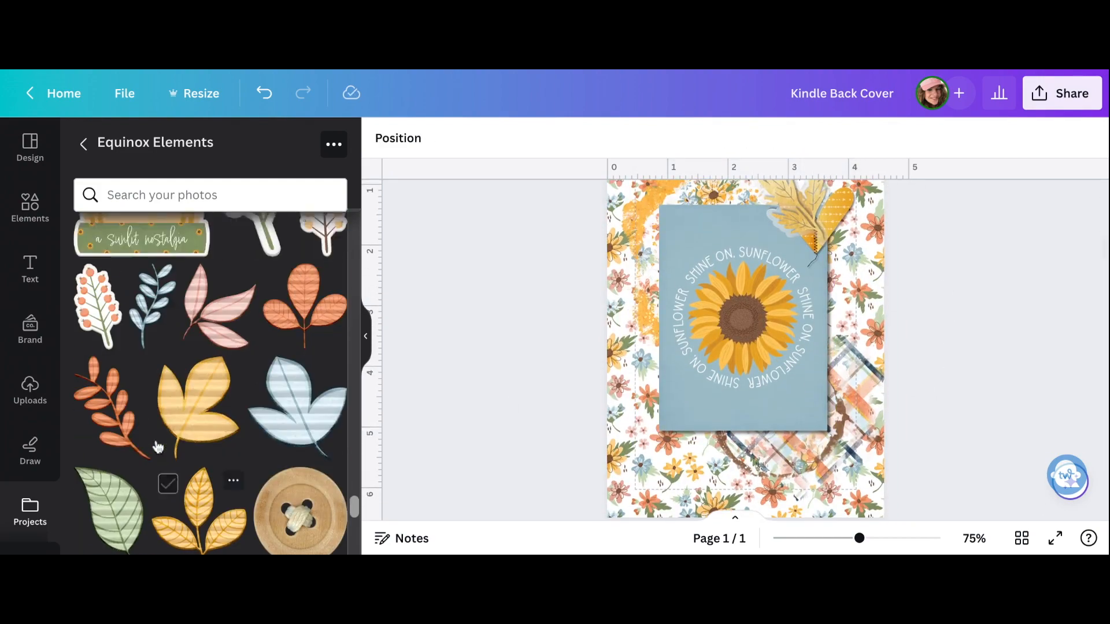
pyautogui.scroll(10, 158, 446)
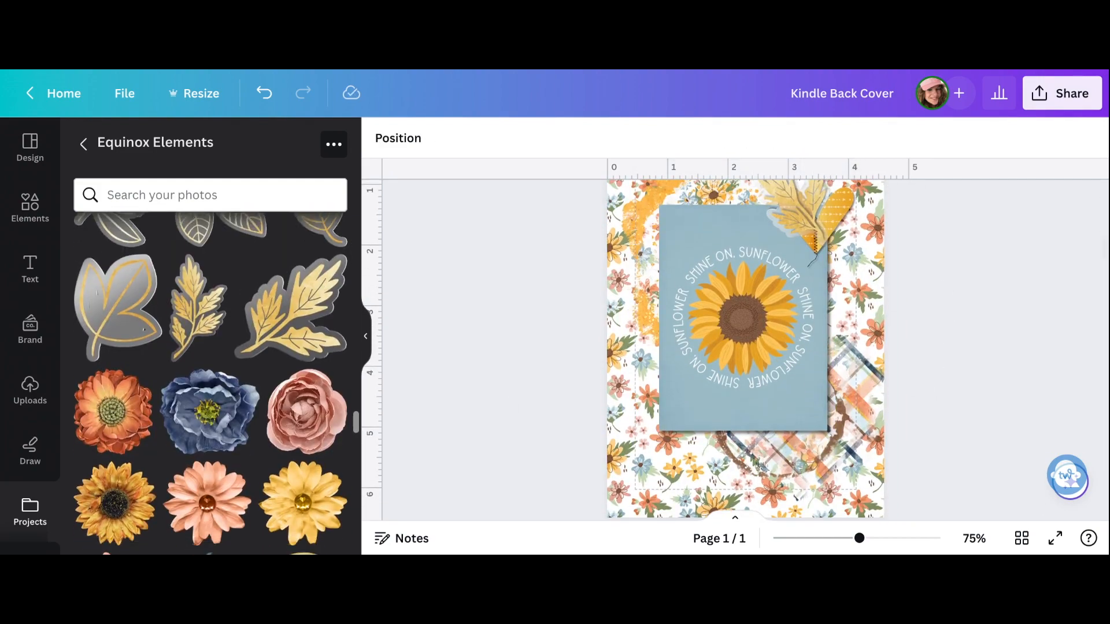
pyautogui.scroll(-1, 158, 370)
pyautogui.click(142, 274)
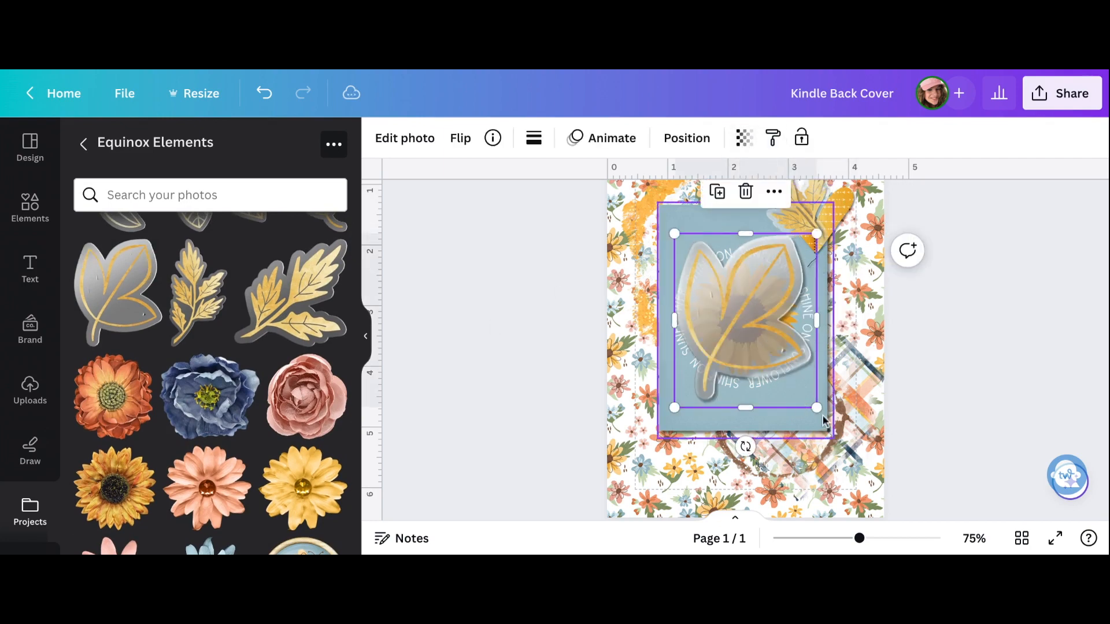
pyautogui.moveTo(816, 408); pyautogui.dragTo(731, 293)
pyautogui.moveTo(706, 257); pyautogui.dragTo(834, 261)
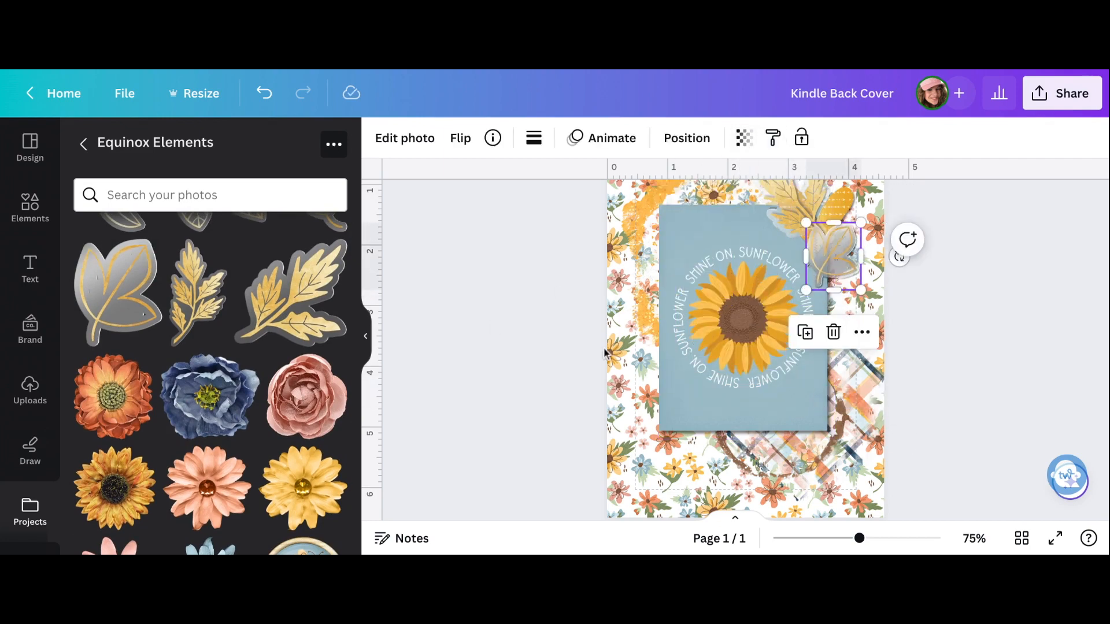
pyautogui.click(604, 352)
# Add the yellow and blue flower cluster sticker, sized down, over the card's lower left corner.
pyautogui.scroll(15, 208, 405)
pyautogui.scroll(10, 255, 327)
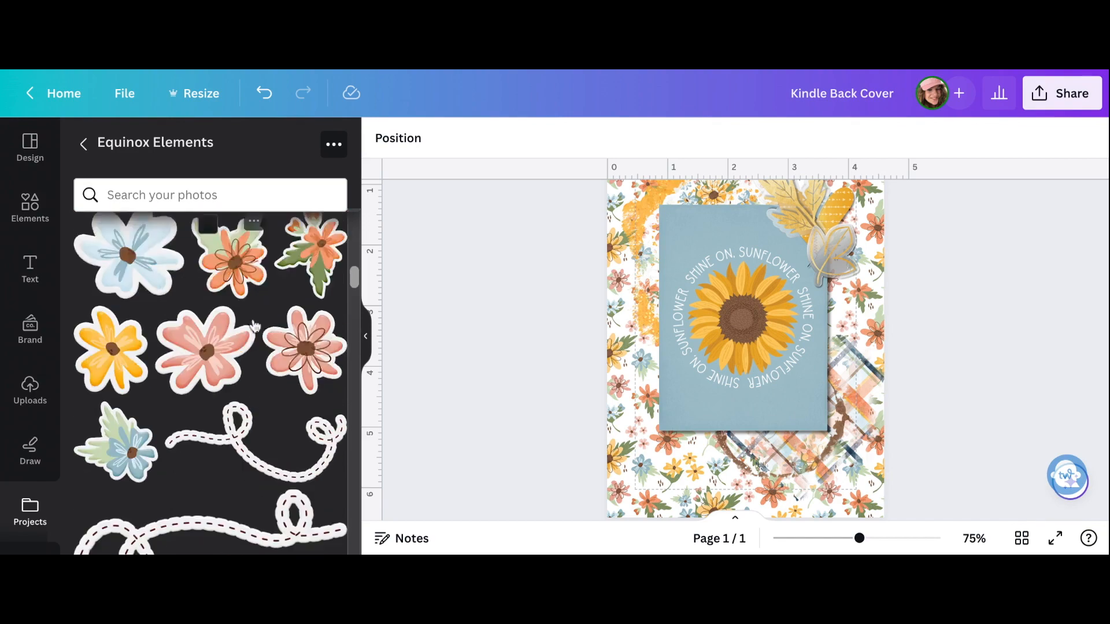
pyautogui.scroll(3, 254, 326)
pyautogui.click(274, 303)
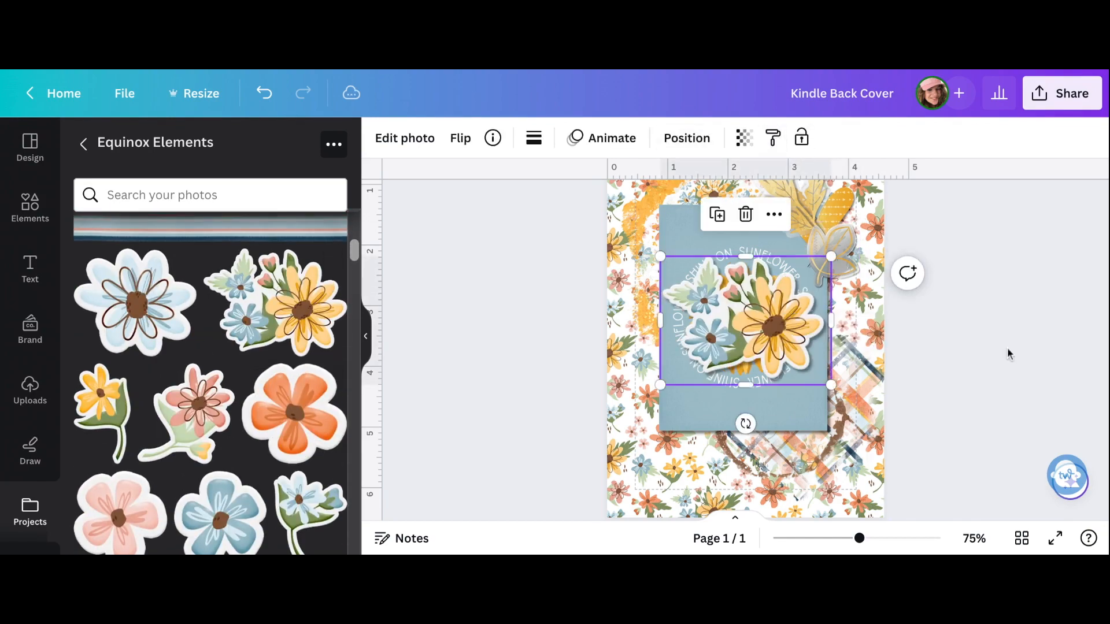
pyautogui.moveTo(751, 323); pyautogui.dragTo(685, 434)
pyautogui.click(906, 383)
# Move the gold leaf sprig and the gold-outlined leaf behind the sunflower card in the layer order.
pyautogui.click(838, 228)
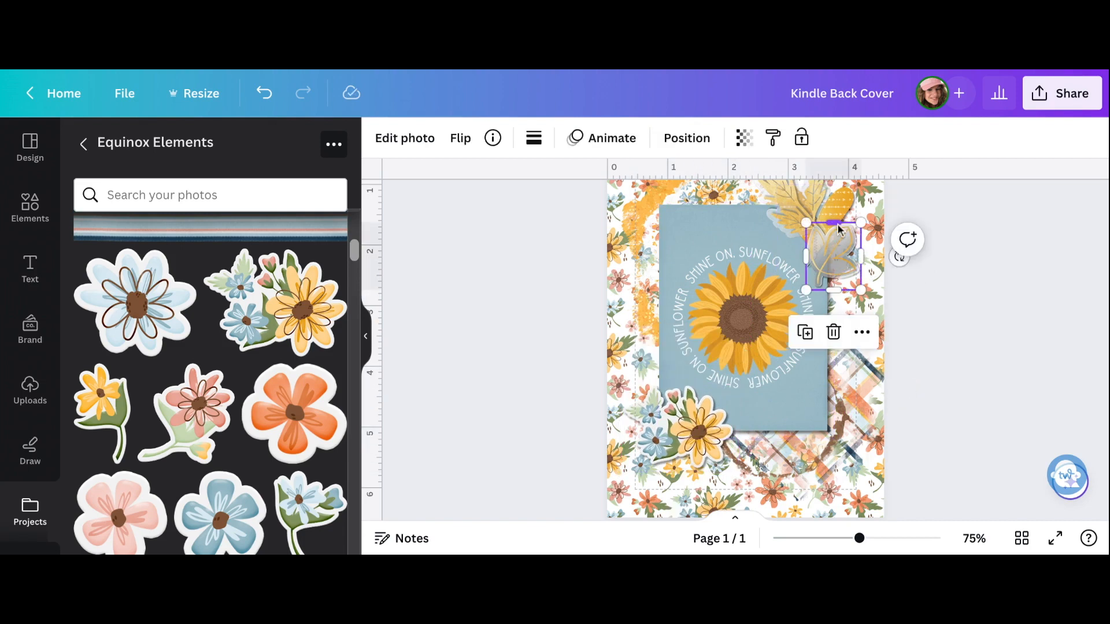
pyautogui.rightClick(838, 242)
pyautogui.moveTo(867, 285)
pyautogui.click(698, 427)
pyautogui.keyDown('shift'); pyautogui.click(240, 347); pyautogui.keyUp('shift')
pyautogui.moveTo(241, 348); pyautogui.dragTo(240, 416)
pyautogui.click(478, 349)
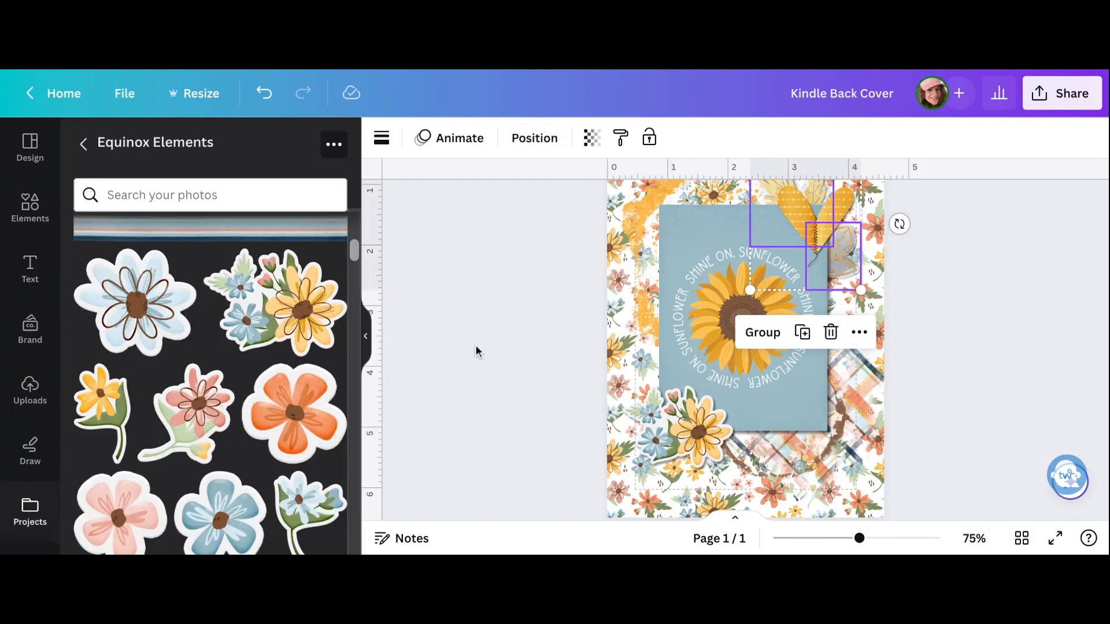
# Delete the yellow heart from the card's upper right corner.
pyautogui.scroll(2, 697, 248)
pyautogui.click(812, 245)
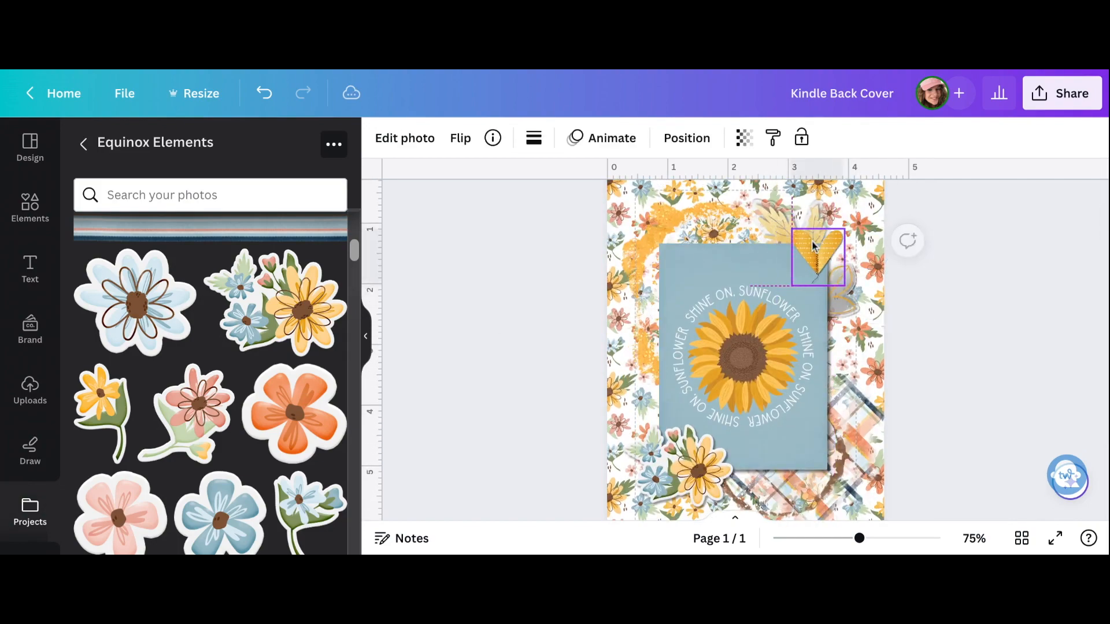
pyautogui.scroll(-10, 317, 345)
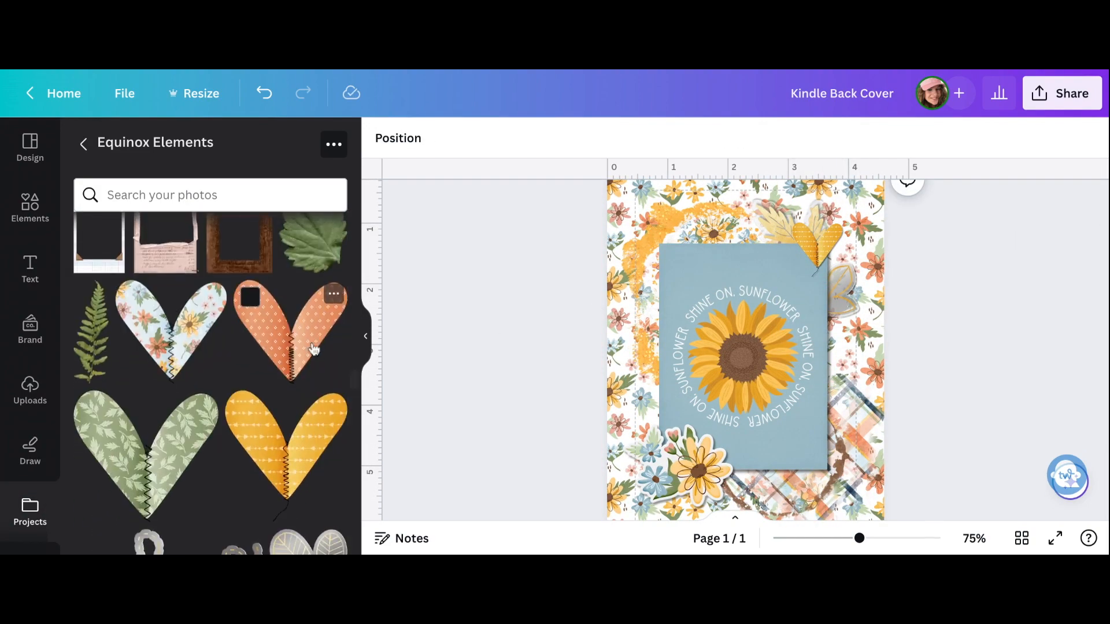
pyautogui.click(824, 250)
pyautogui.press('Delete')
# Add the orange dotted heart, sized down, at the card's upper right corner over the leaves.
pyautogui.click(334, 293)
pyautogui.click(309, 327)
pyautogui.click(309, 327)
pyautogui.moveTo(830, 280); pyautogui.dragTo(740, 365)
pyautogui.click(554, 404)
pyautogui.hotkey('ctrl', 'z')
pyautogui.hotkey('ctrl', 'z')
pyautogui.hotkey('ctrl', 'z')
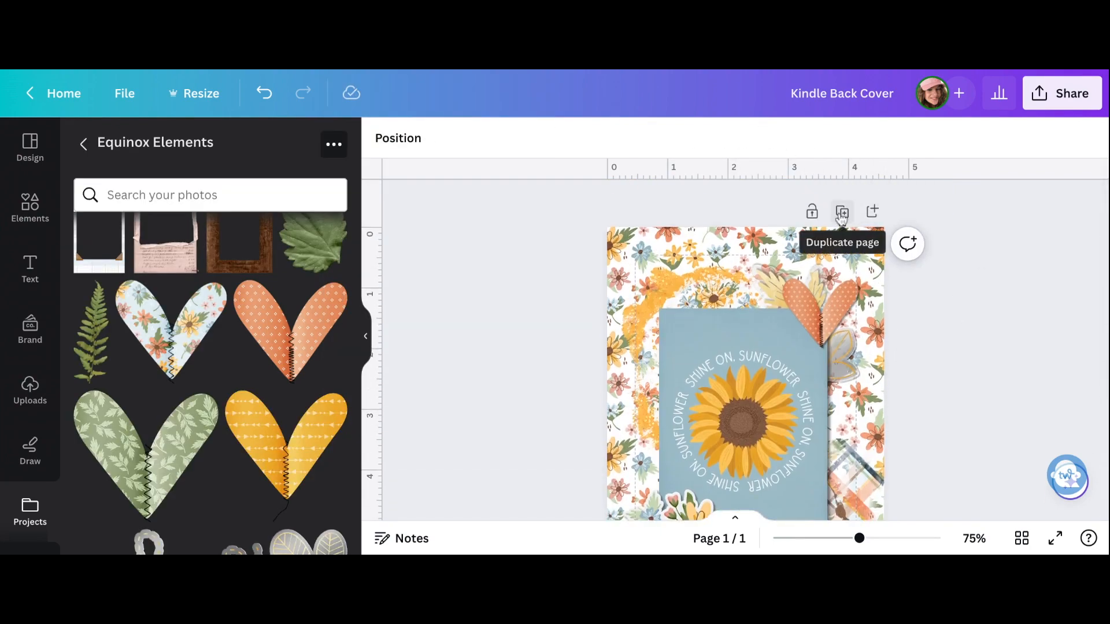
# Add a blank second page and open the Equinox papers folder.
pyautogui.click(871, 211)
pyautogui.click(82, 145)
pyautogui.click(141, 398)
pyautogui.scroll(-10, 150, 398)
pyautogui.scroll(3, 145, 425)
# Add the blue-striped graph paper and enlarge it to cover the whole second page.
pyautogui.click(137, 432)
pyautogui.moveTo(635, 312); pyautogui.dragTo(514, 198)
pyautogui.scroll(-2, 718, 352)
pyautogui.moveTo(718, 352); pyautogui.dragTo(783, 454)
pyautogui.scroll(3, 774, 445)
pyautogui.moveTo(580, 361); pyautogui.dragTo(474, 257)
pyautogui.click(952, 344)
pyautogui.scroll(-3, 951, 344)
pyautogui.moveTo(800, 366); pyautogui.dragTo(777, 421)
pyautogui.click(1062, 407)
pyautogui.scroll(1, 1027, 399)
pyautogui.scroll(-3, 264, 427)
pyautogui.scroll(-3, 265, 427)
# Add the stacked-books "autumn memories" sticker from Equinox Elements, enlarge it and position it mid-page on page 2.
pyautogui.click(83, 144)
pyautogui.click(145, 327)
pyautogui.scroll(-15, 211, 381)
pyautogui.click(142, 424)
pyautogui.moveTo(662, 298); pyautogui.dragTo(620, 269)
pyautogui.moveTo(754, 355); pyautogui.dragTo(774, 393)
pyautogui.click(935, 273)
# Copy the shadow style from an element on page 1 onto the stacked-books sticker on page 2.
pyautogui.scroll(5, 935, 273)
pyautogui.click(696, 303)
pyautogui.click(773, 137)
pyautogui.scroll(-5, 992, 409)
pyautogui.click(775, 396)
pyautogui.click(981, 401)
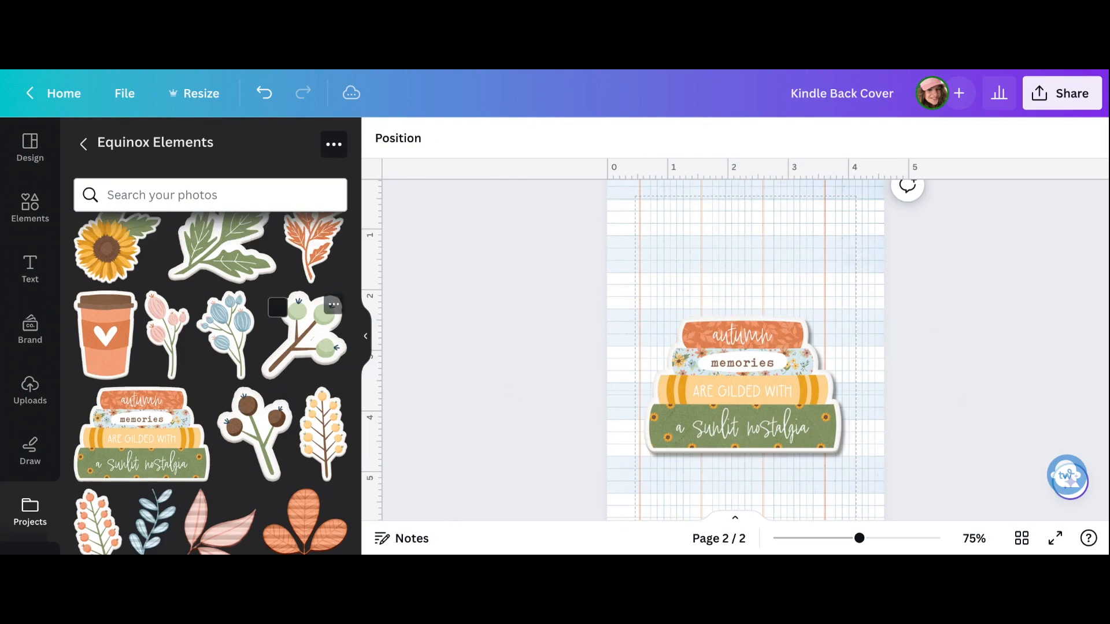
# Add the orange dotted heart, sized down and slightly tilted, below the books near page 2's lower right corner.
pyautogui.scroll(-20, 279, 384)
pyautogui.scroll(15, 142, 410)
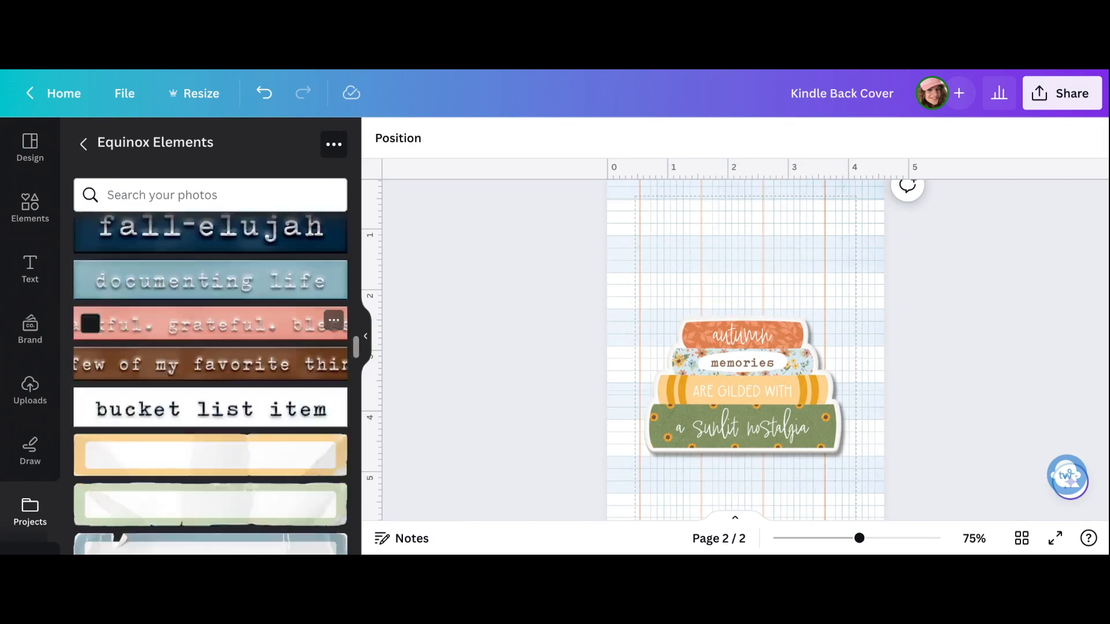
pyautogui.scroll(-10, 319, 349)
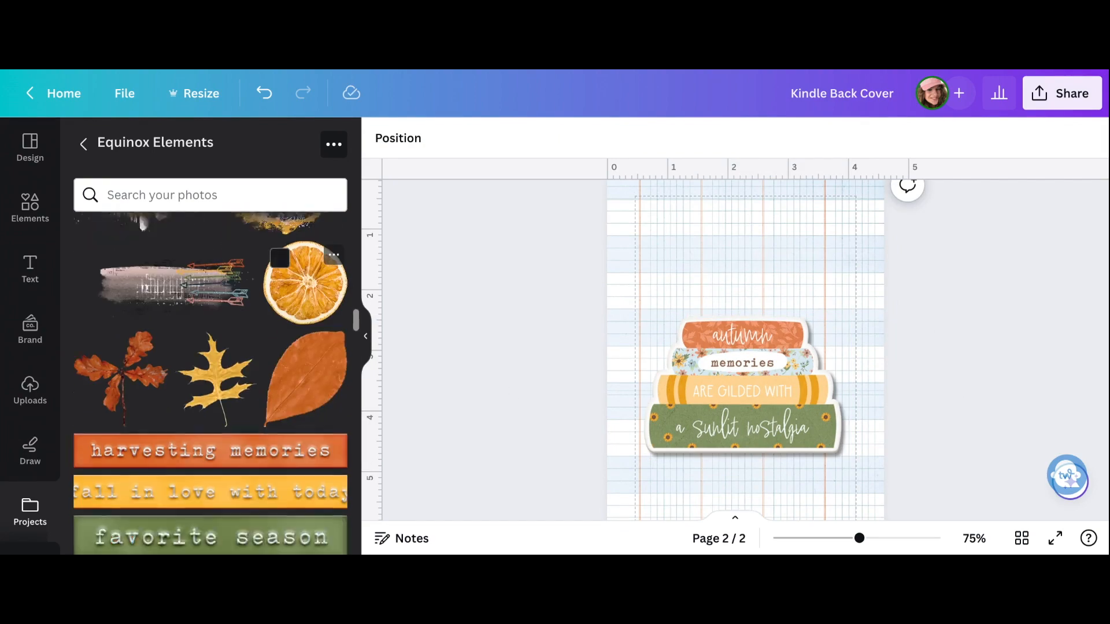
pyautogui.scroll(-1, 319, 349)
pyautogui.click(295, 404)
pyautogui.moveTo(764, 357); pyautogui.dragTo(819, 516)
pyautogui.scroll(-2, 838, 450)
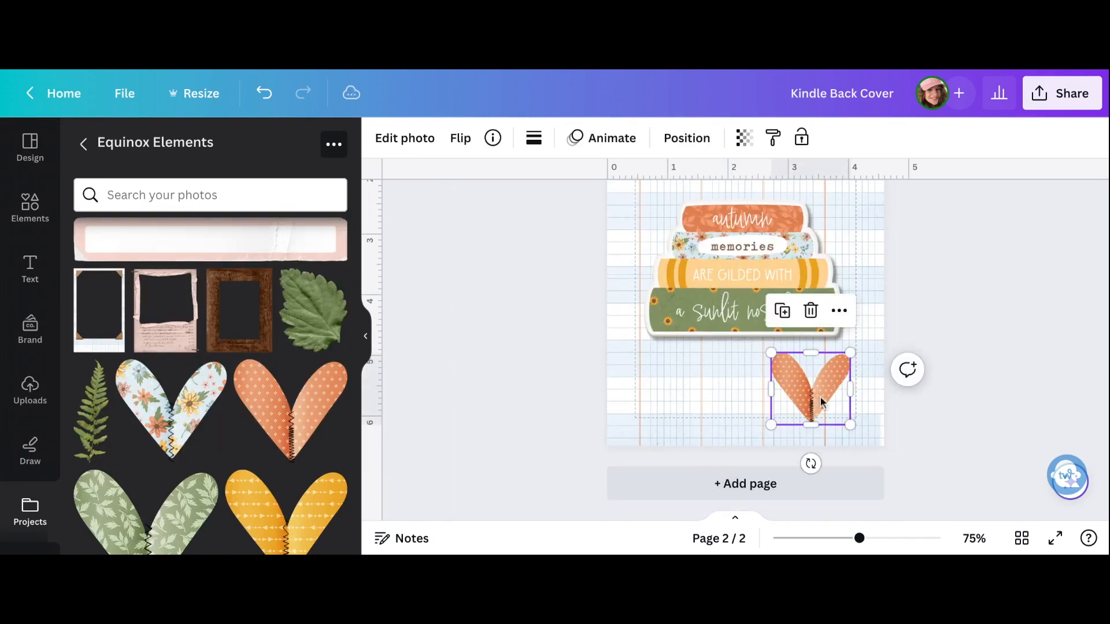
pyautogui.moveTo(811, 464); pyautogui.dragTo(815, 465)
# Add the floral heart, shrink and tilt it, and place it in page 2's upper left corner.
pyautogui.click(183, 421)
pyautogui.moveTo(834, 306); pyautogui.dragTo(792, 342)
pyautogui.moveTo(725, 502); pyautogui.dragTo(706, 502)
pyautogui.moveTo(731, 437); pyautogui.dragTo(690, 295)
pyautogui.moveTo(735, 333); pyautogui.dragTo(710, 294)
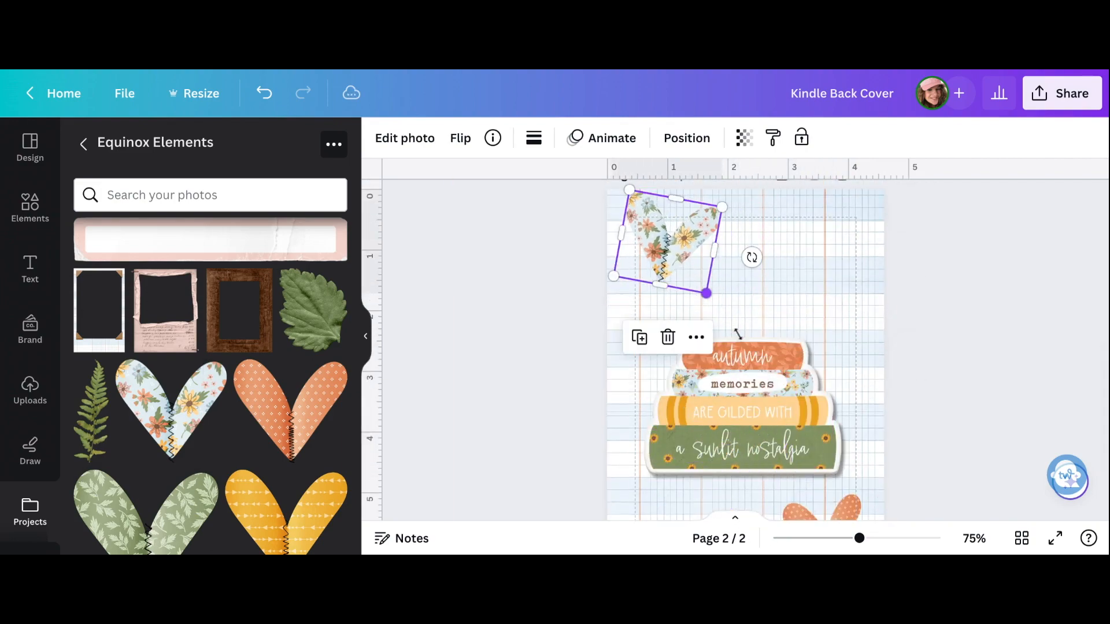
pyautogui.click(533, 317)
# Add the orange "Get Cozy" button, shrink it and place it on the floral heart.
pyautogui.scroll(-10, 317, 404)
pyautogui.scroll(-3, 323, 427)
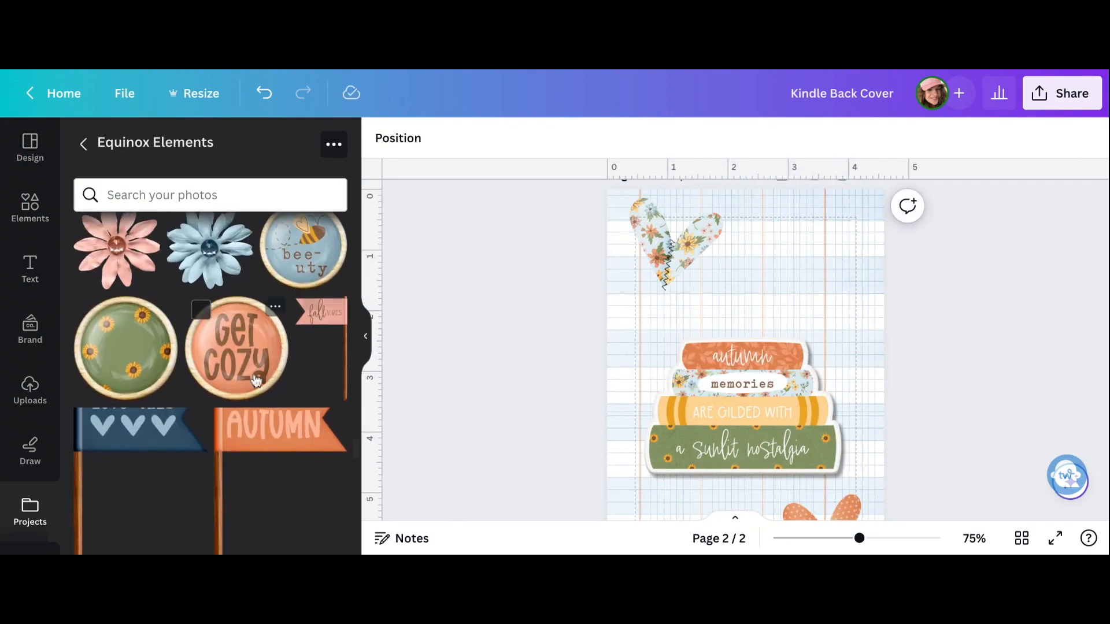
pyautogui.click(269, 376)
pyautogui.moveTo(817, 312); pyautogui.dragTo(712, 270)
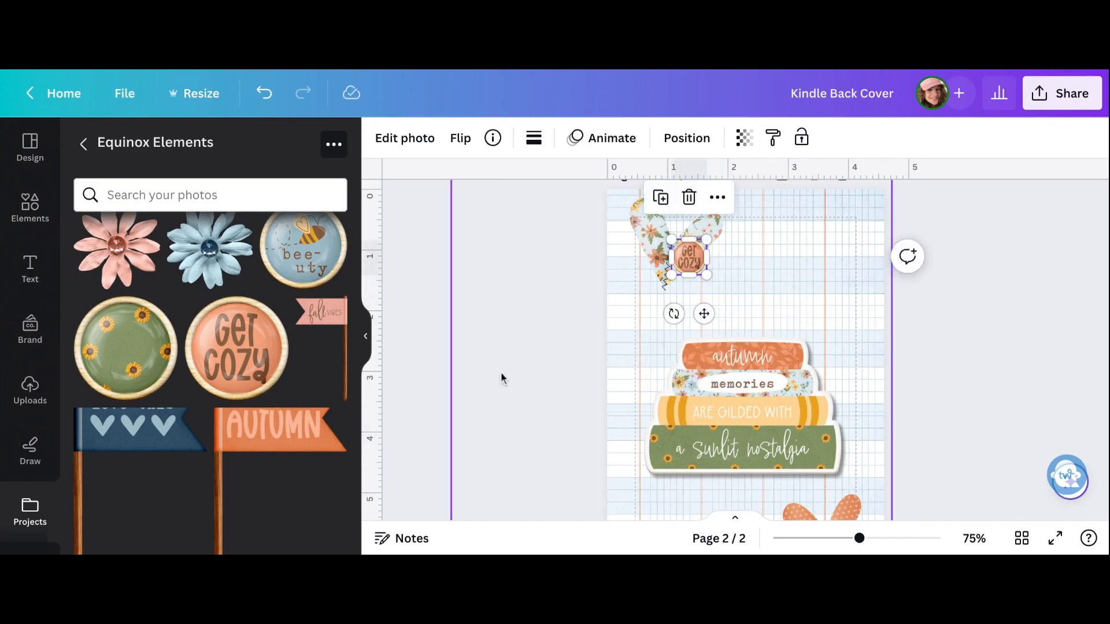
# Add the brown leaf and sequin scatter from Equinox Elements and place it across page 2's lower right corner.
pyautogui.click(404, 295)
pyautogui.scroll(-6, 176, 289)
pyautogui.scroll(13, 176, 287)
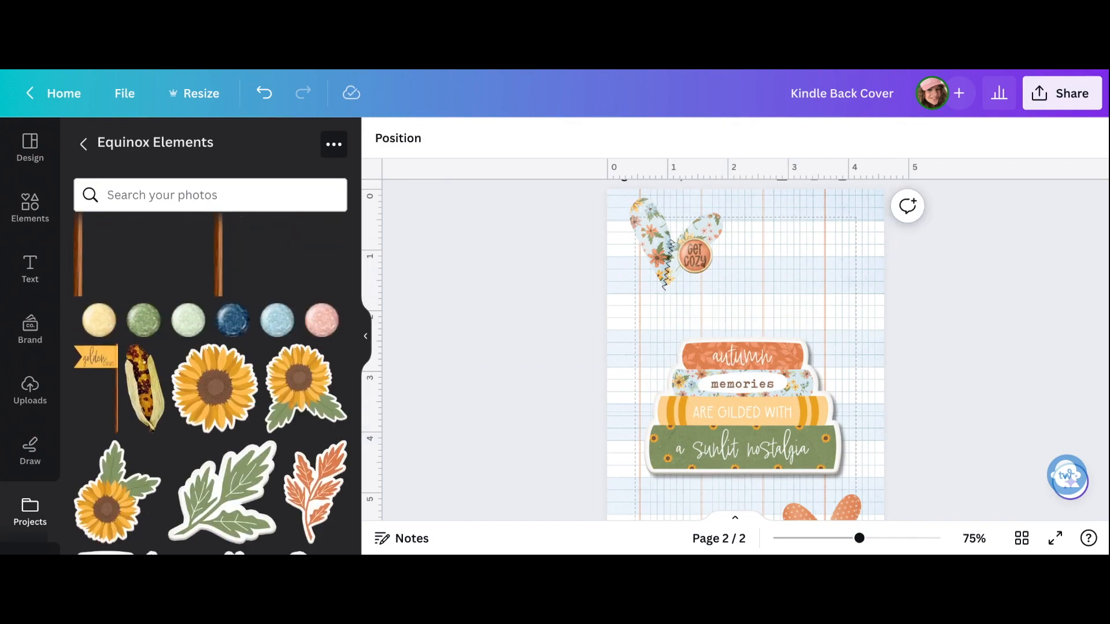
pyautogui.scroll(10, 197, 375)
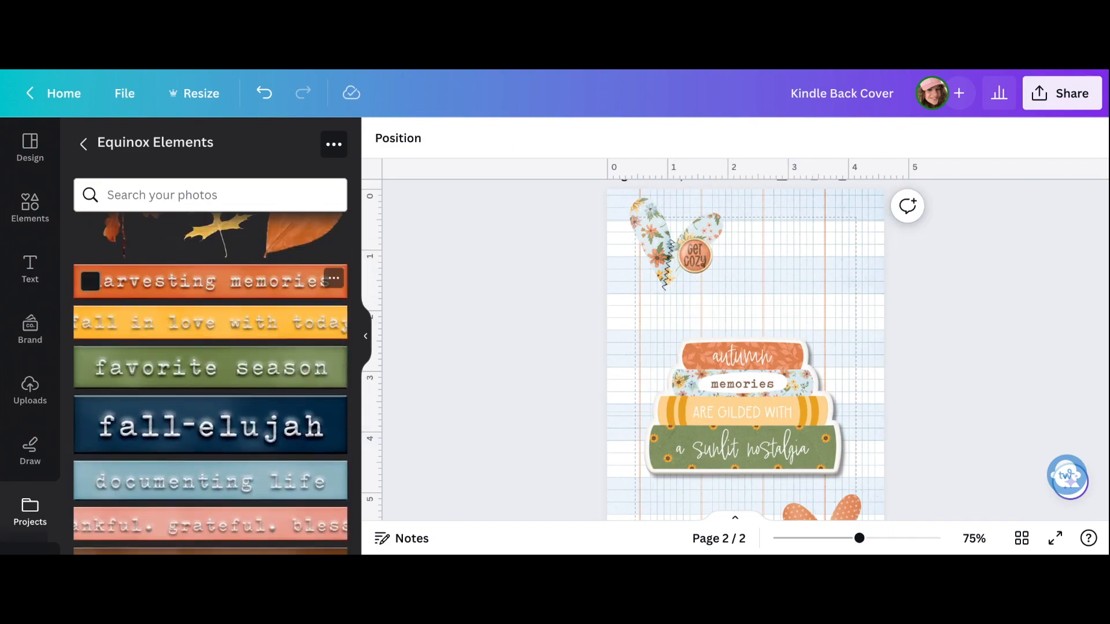
pyautogui.scroll(15, 199, 294)
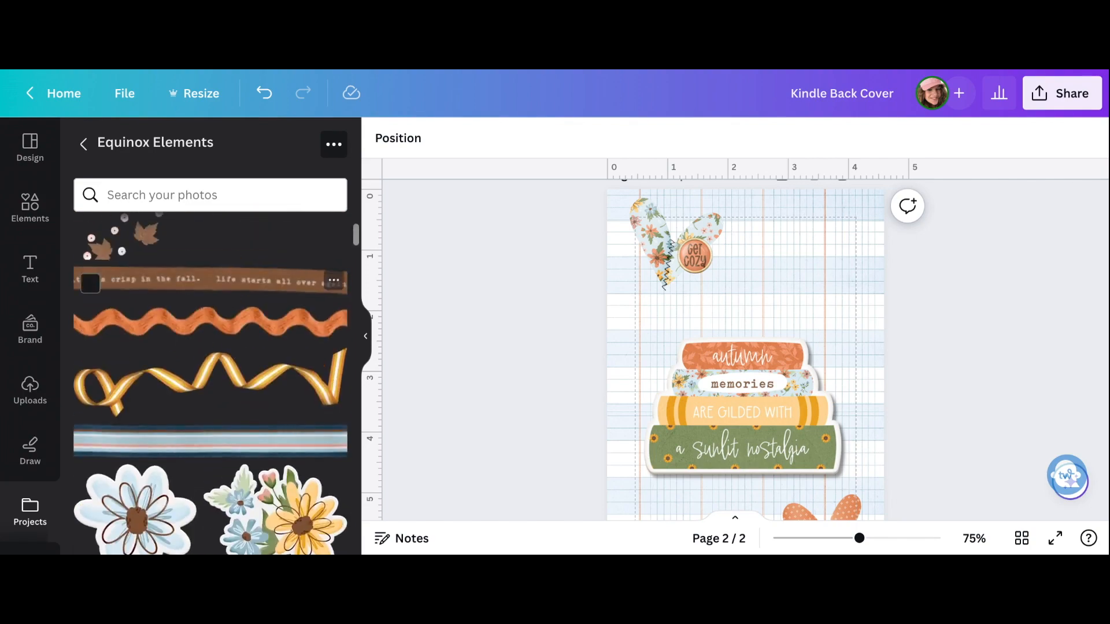
pyautogui.click(200, 297)
pyautogui.scroll(-3, 436, 338)
pyautogui.moveTo(837, 229); pyautogui.dragTo(871, 342)
# Layer the leaf scatter behind the stacked books and the orange heart on page 2.
pyautogui.rightClick(871, 342)
pyautogui.moveTo(733, 285)
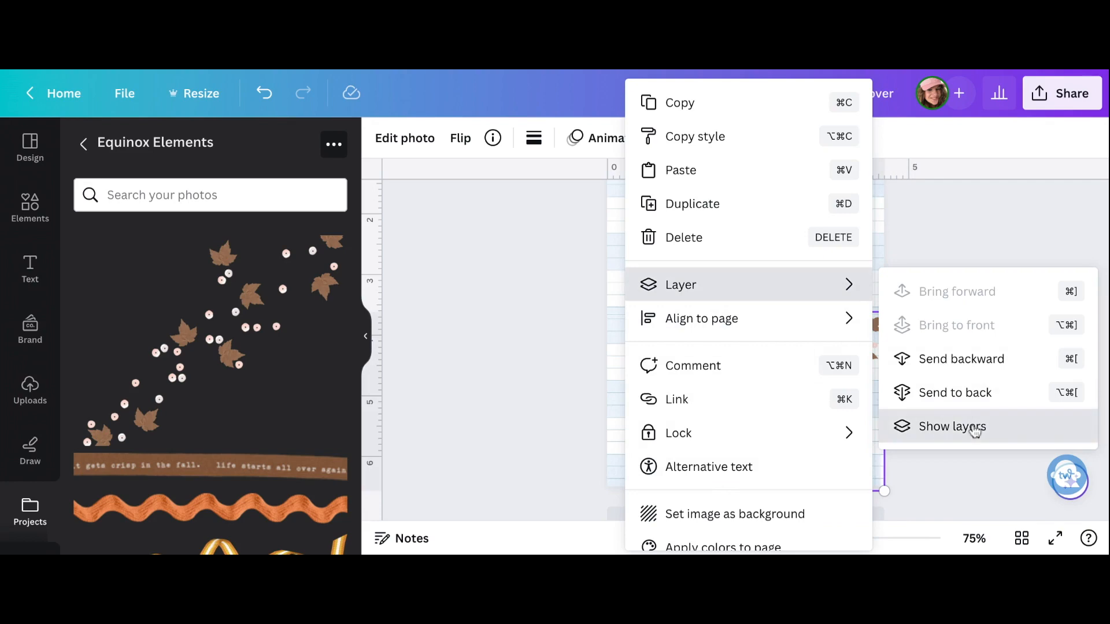
pyautogui.click(948, 425)
pyautogui.click(687, 138)
# Copy the stacked-books sticker's shadow style onto page 2's orange heart, floral heart and "Get Cozy" button.
pyautogui.click(701, 308)
pyautogui.click(773, 138)
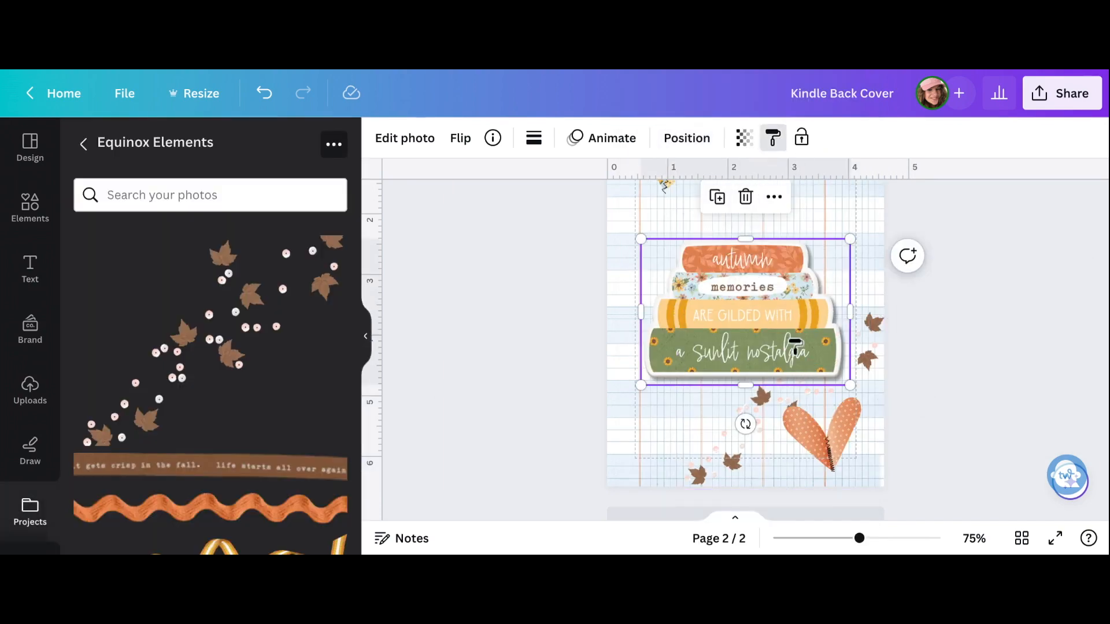
pyautogui.click(820, 429)
pyautogui.click(773, 137)
pyautogui.scroll(1, 815, 267)
pyautogui.scroll(1, 816, 267)
pyautogui.click(660, 260)
pyautogui.click(773, 138)
pyautogui.click(690, 281)
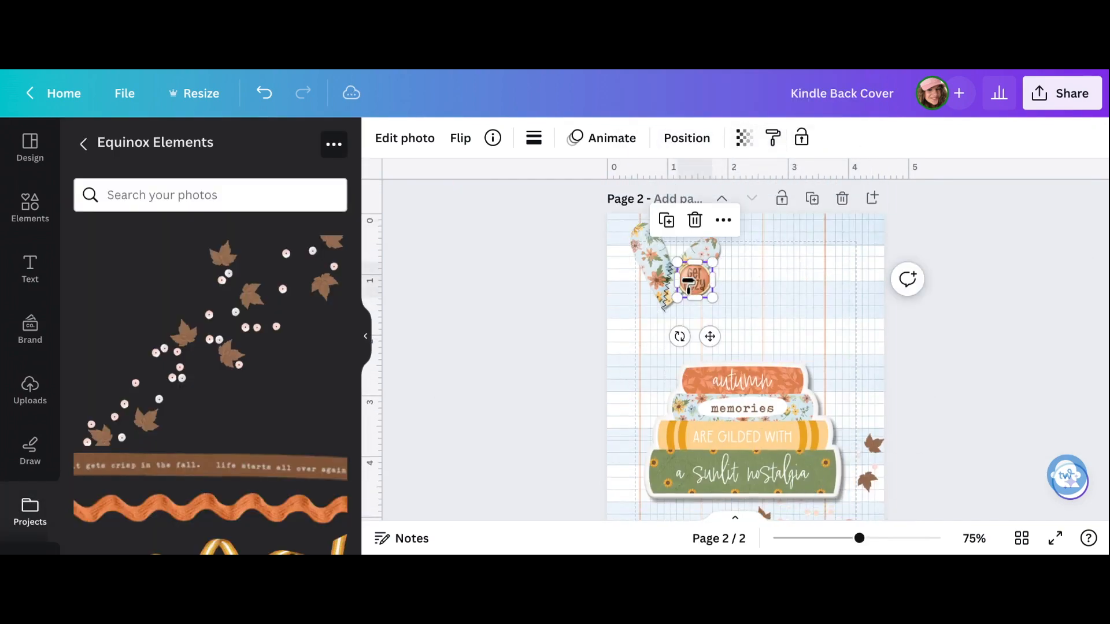
# Duplicate the leaf scatter and position the copy, rotated, across the area between the floral heart and the books.
pyautogui.click(973, 309)
pyautogui.hotkey('ctrl', '+')
pyautogui.hotkey('ctrl', '-')
pyautogui.hotkey('ctrl', '-')
pyautogui.scroll(-2, 844, 347)
pyautogui.click(821, 359)
pyautogui.hotkey('ctrl', 'd')
pyautogui.moveTo(821, 359); pyautogui.dragTo(770, 210)
pyautogui.moveTo(710, 398); pyautogui.dragTo(816, 243)
# Layer the duplicated leaf scatter behind the books, floral heart and button.
pyautogui.rightClick(797, 318)
pyautogui.moveTo(850, 283)
pyautogui.click(662, 426)
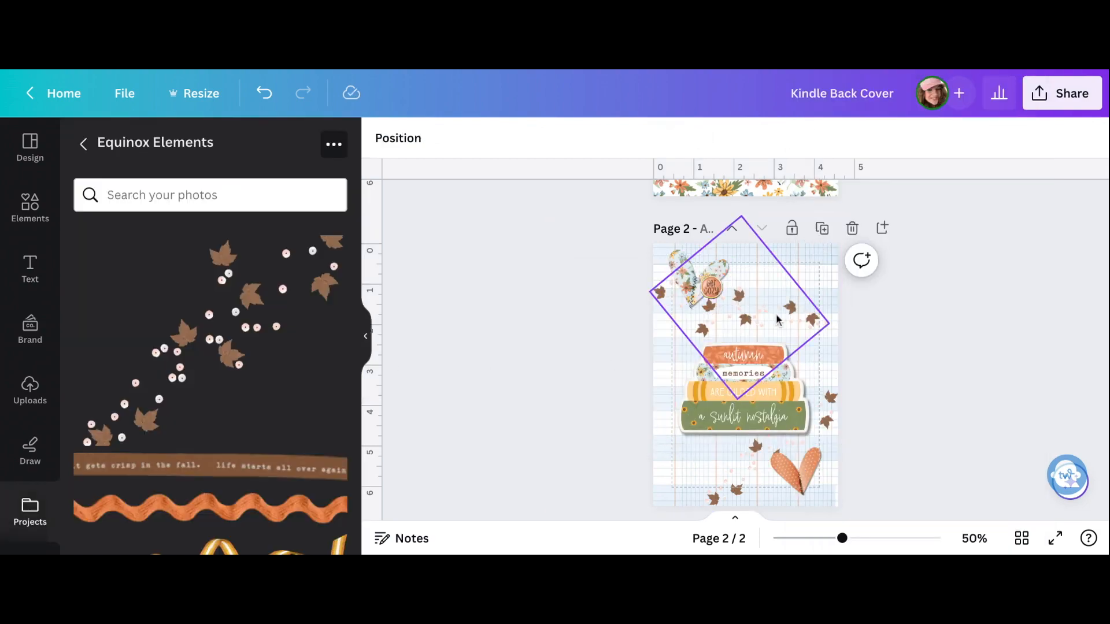
# Examine page 2's overall composition and the placement of its layered elements from top to bottom.
pyautogui.hotkey('ctrl', '+')
pyautogui.hotkey('ctrl', '+')
pyautogui.hotkey('ctrl', '+')
pyautogui.hotkey('ctrl', '-')
pyautogui.hotkey('ctrl', '-')
pyautogui.hotkey('ctrl', '-')
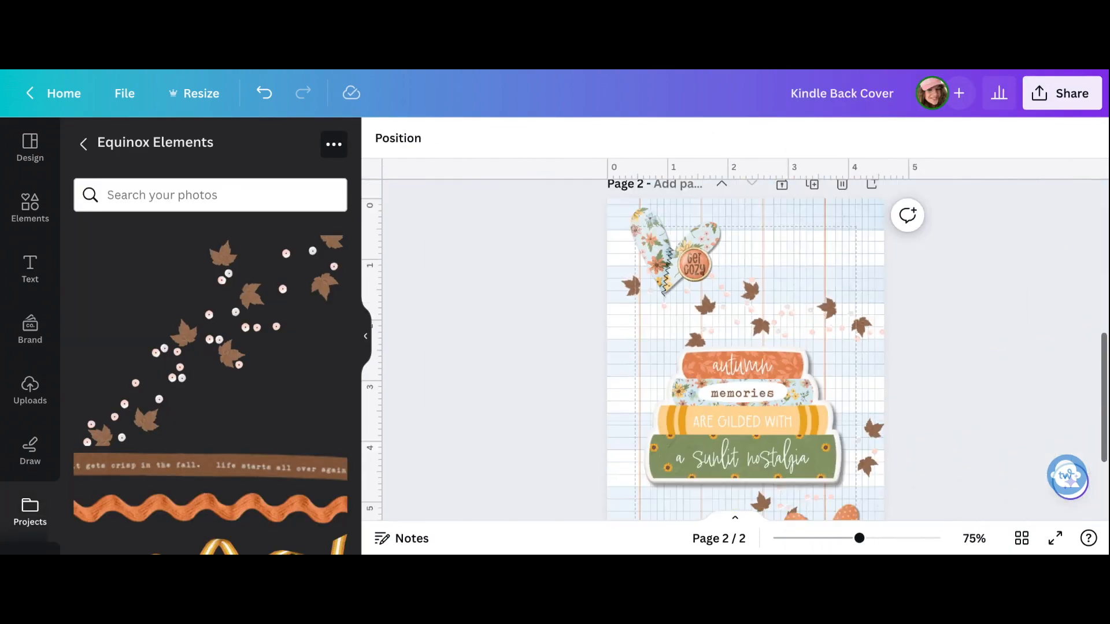
pyautogui.scroll(-3, 746, 347)
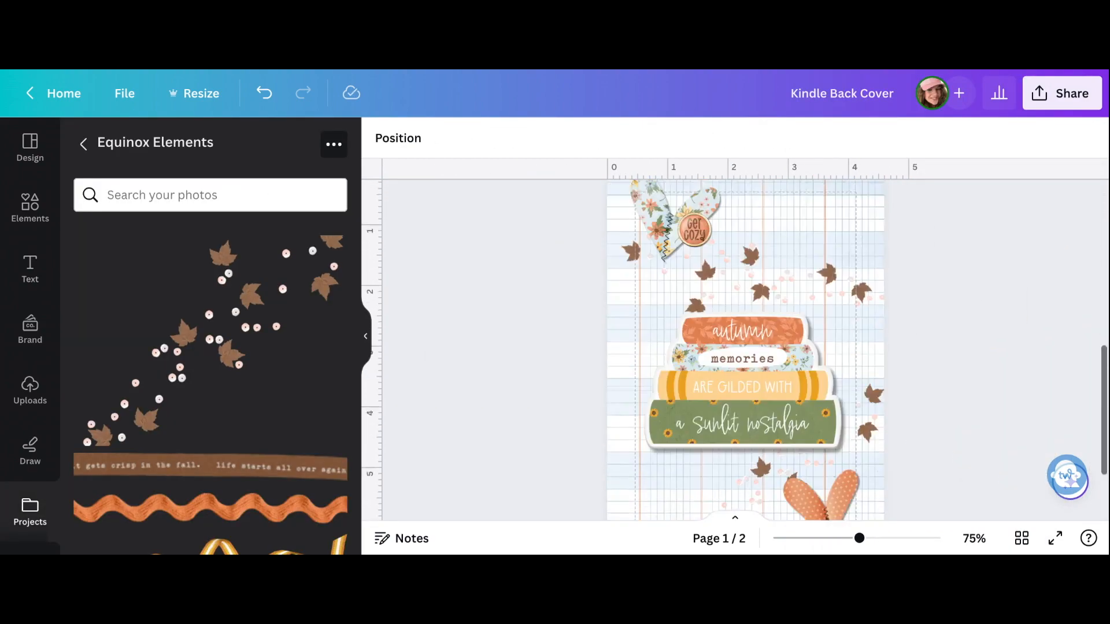
pyautogui.scroll(-2, 745, 347)
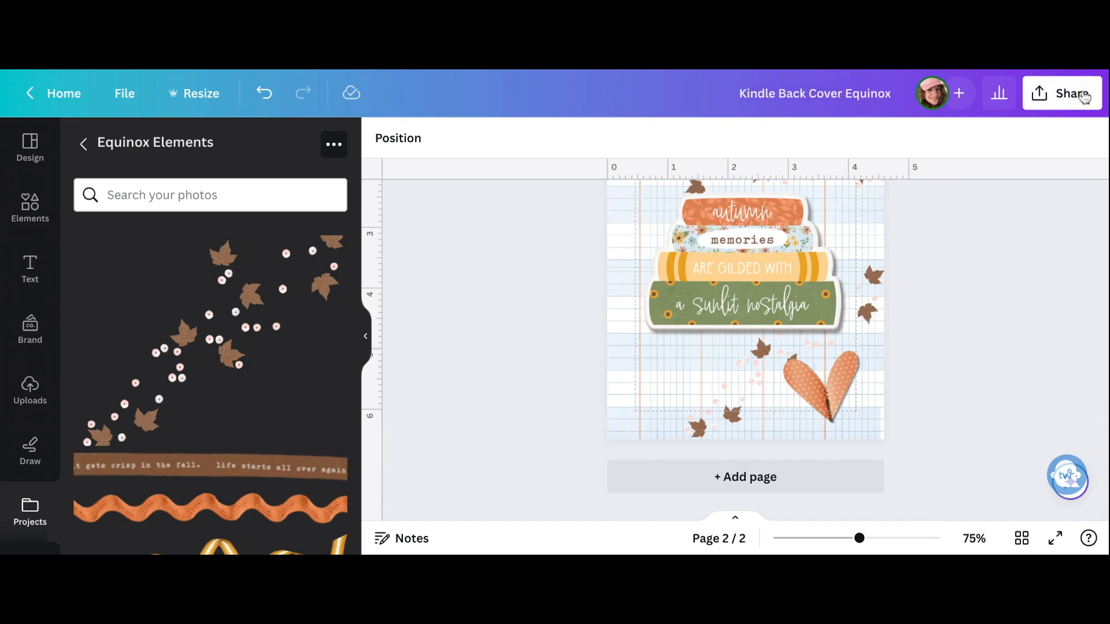
# Download both pages of the design as JPG files at size 1.25 and quality 80.
pyautogui.click(1063, 93)
pyautogui.click(884, 340)
pyautogui.click(892, 211)
pyautogui.click(855, 110)
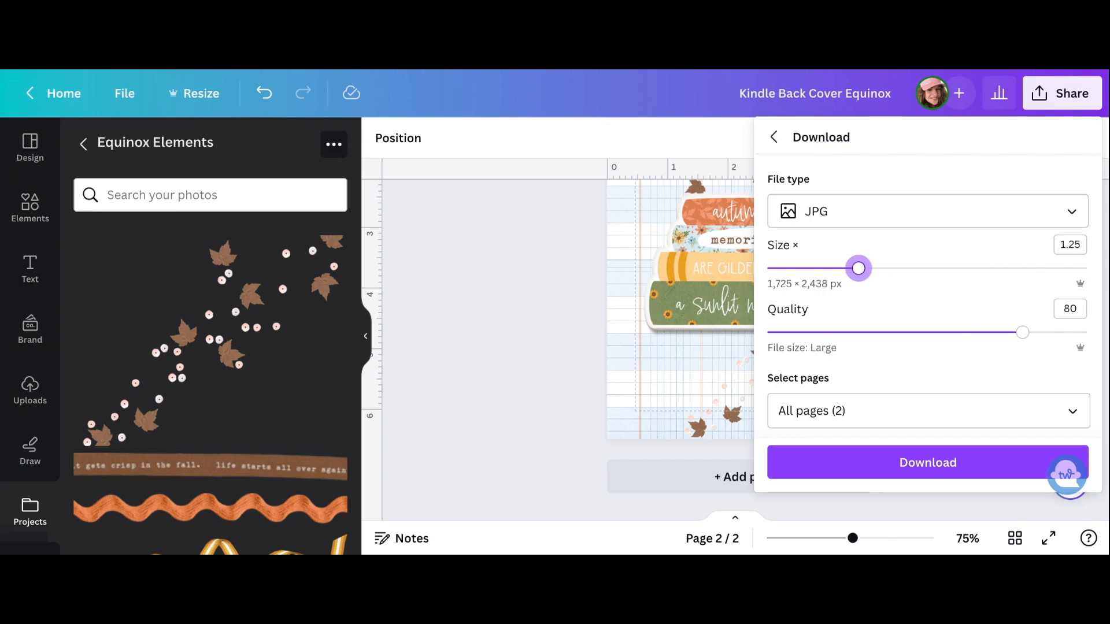
pyautogui.click(890, 461)
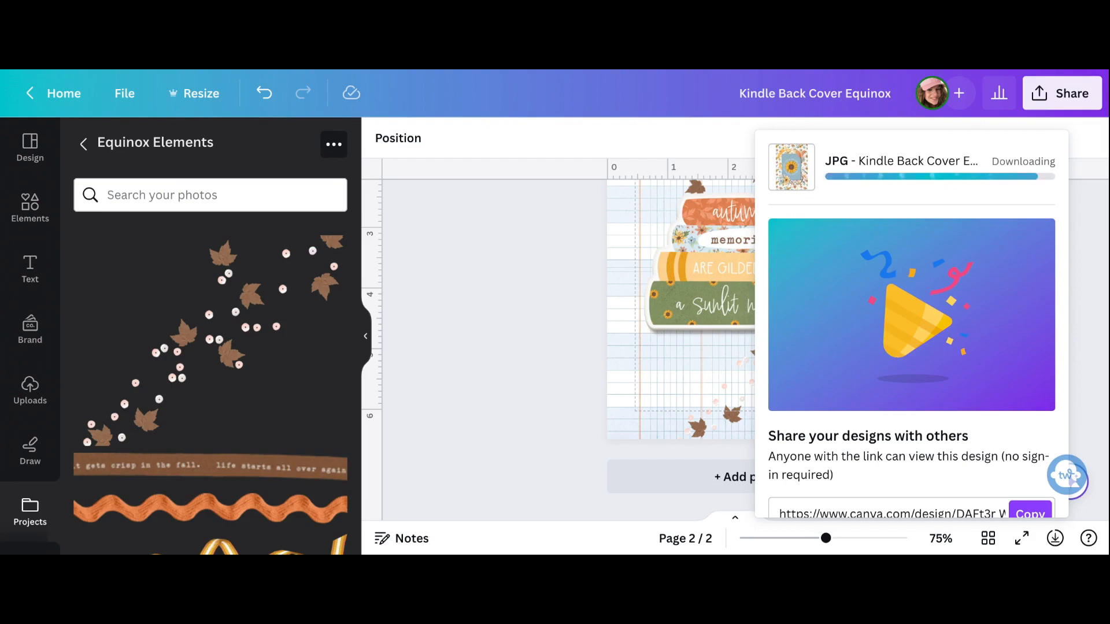
pyautogui.click(56, 108)
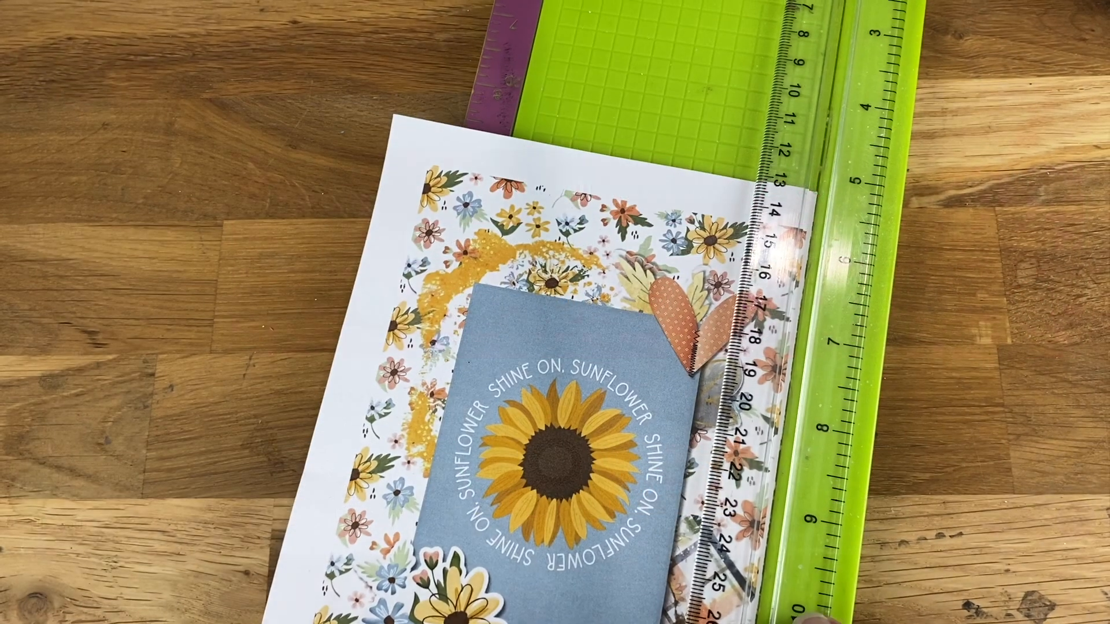